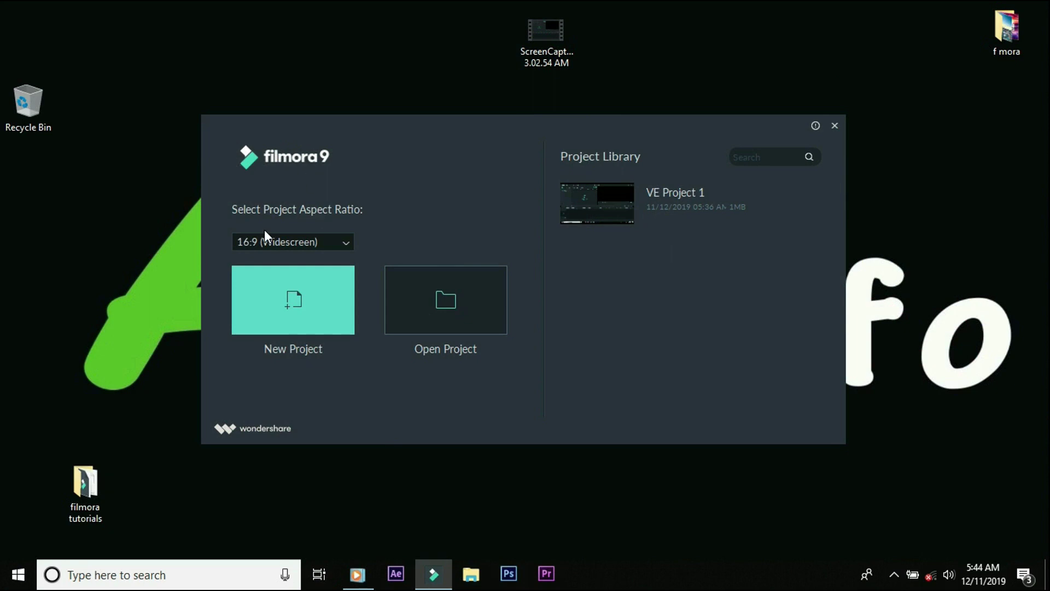
Step: Set the project aspect ratio to 16:9 (Widescreen)
{"action": "left_click", "coordinate": [347, 241]}
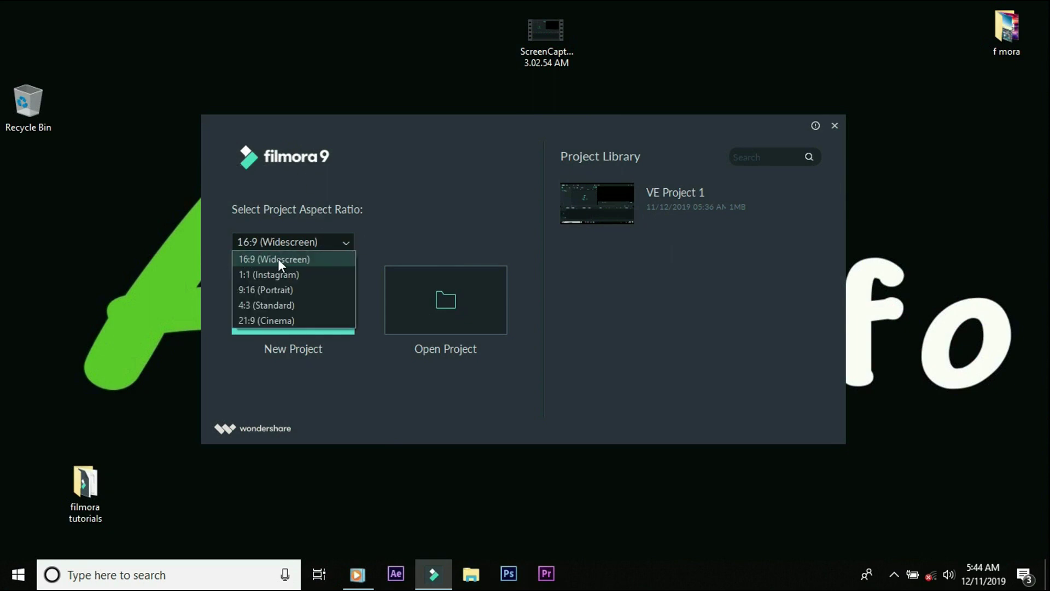
{"action": "left_click", "coordinate": [266, 260]}
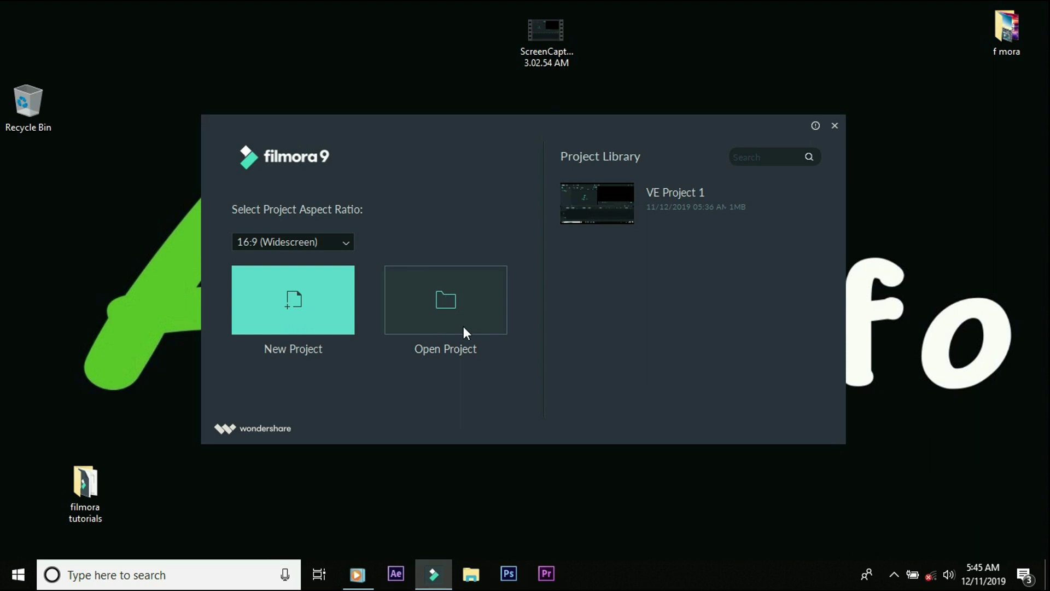
{"action": "left_click", "coordinate": [449, 303]}
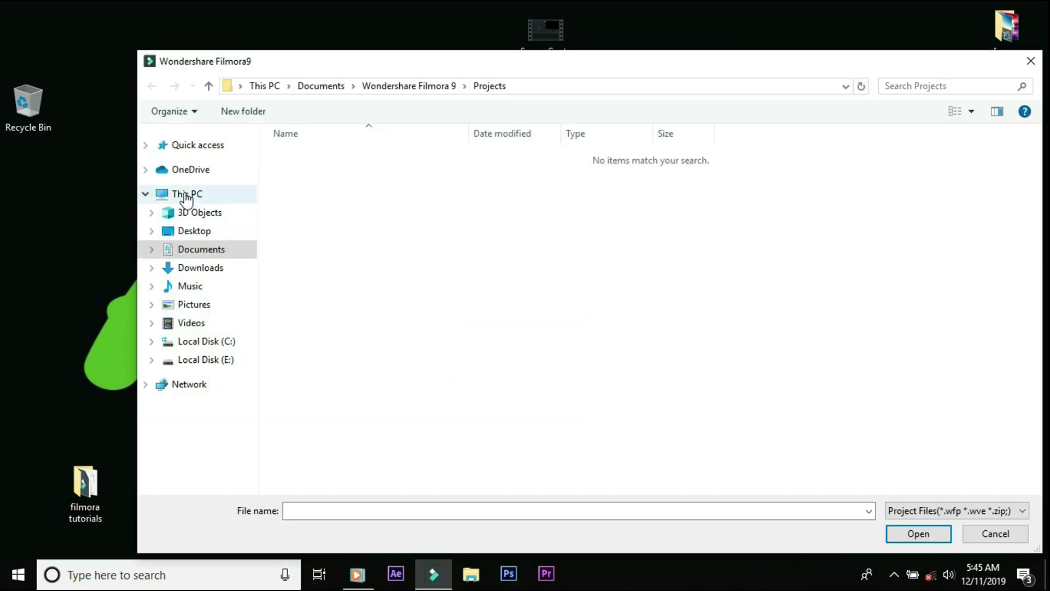
{"action": "left_click", "coordinate": [185, 230]}
{"action": "double_click", "coordinate": [492, 164]}
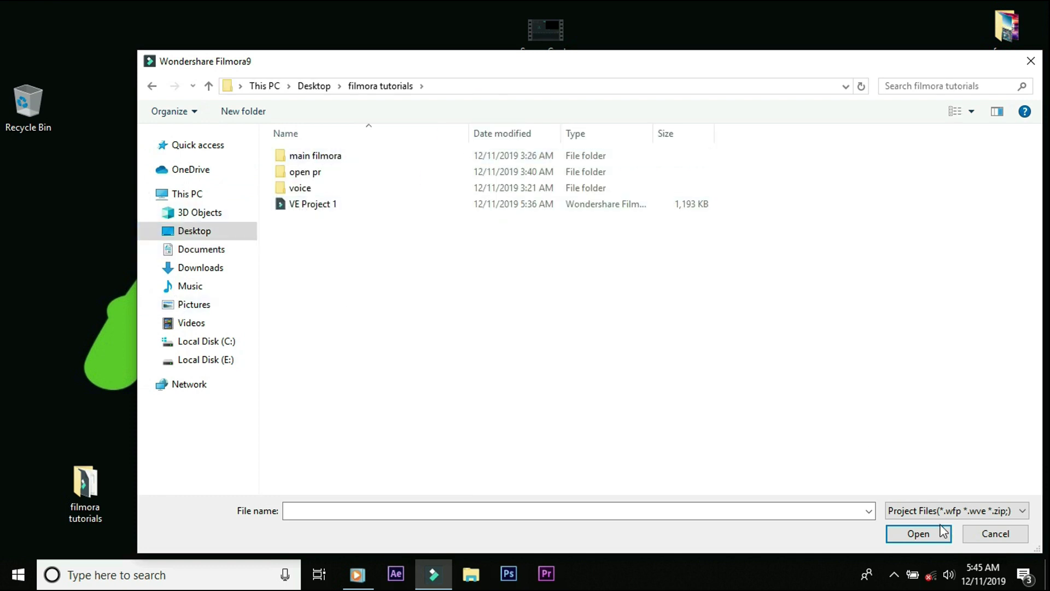
{"action": "left_click", "coordinate": [993, 536]}
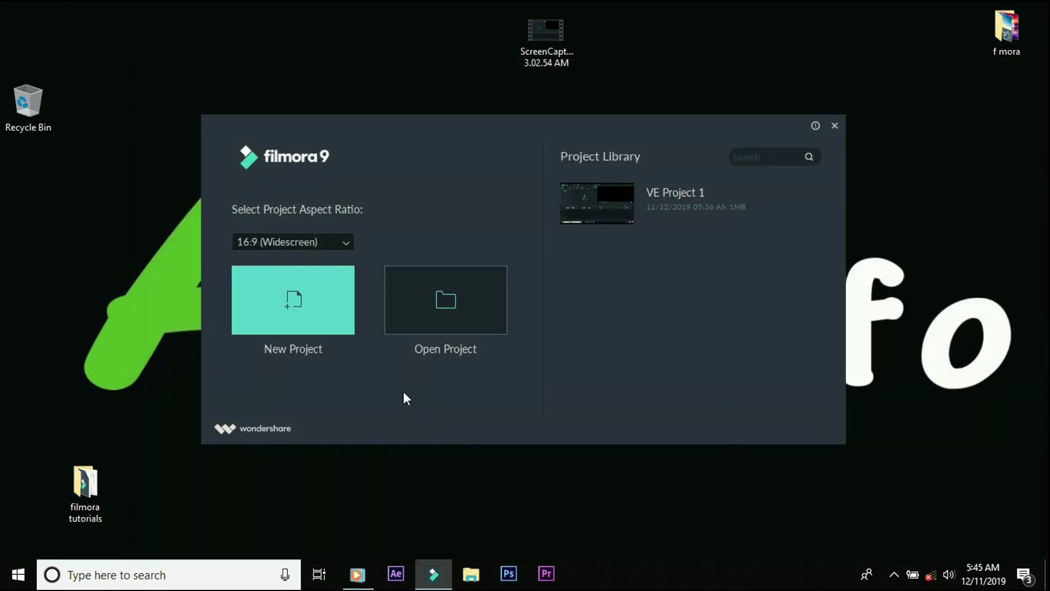
Step: Create a new project and dismiss the connection error message
{"action": "left_click", "coordinate": [293, 309]}
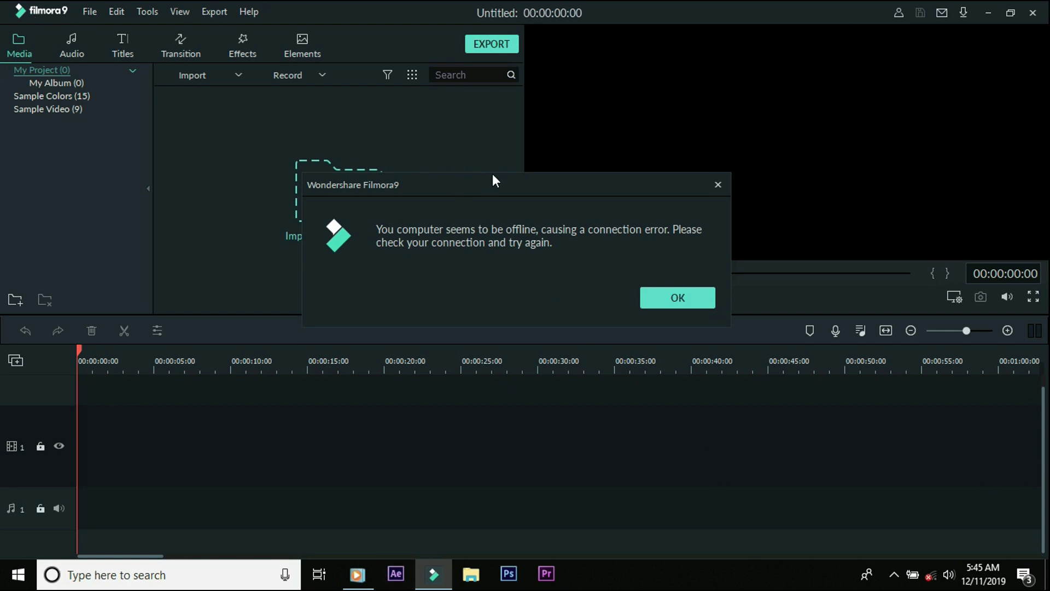
{"action": "left_click_drag", "start_coordinate": [540, 184], "coordinate": [574, 169]}
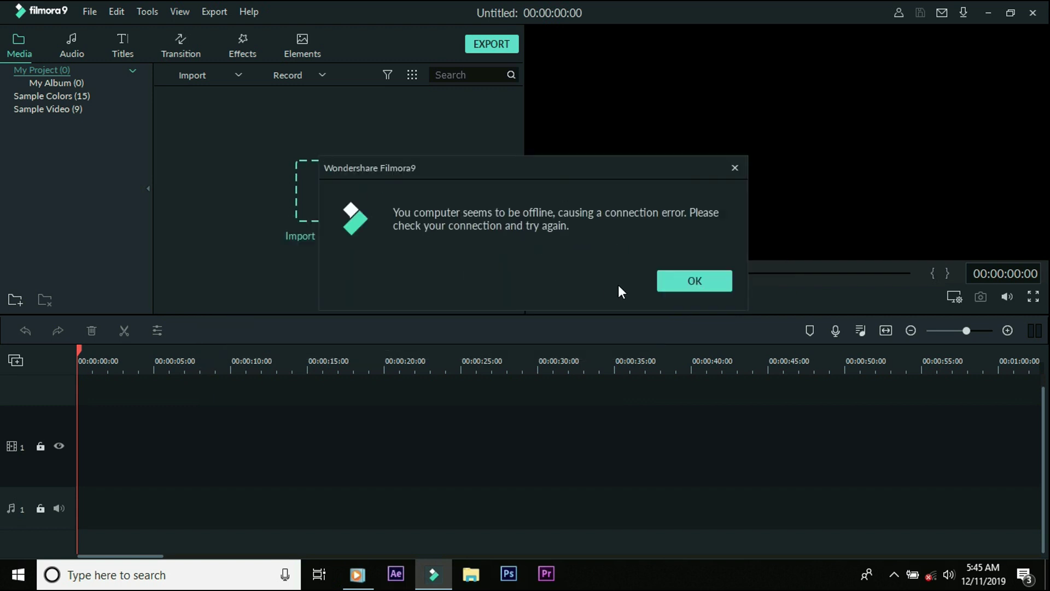
{"action": "left_click", "coordinate": [691, 278]}
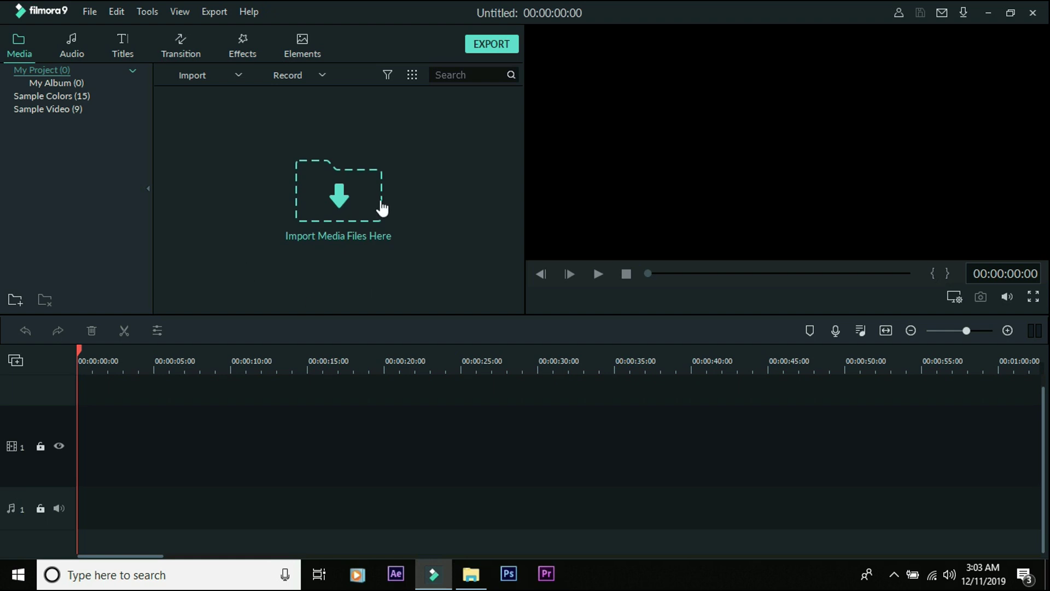
Step: Look through the sample colors and the audio, title, transition, effect and element libraries
{"action": "left_click", "coordinate": [57, 95]}
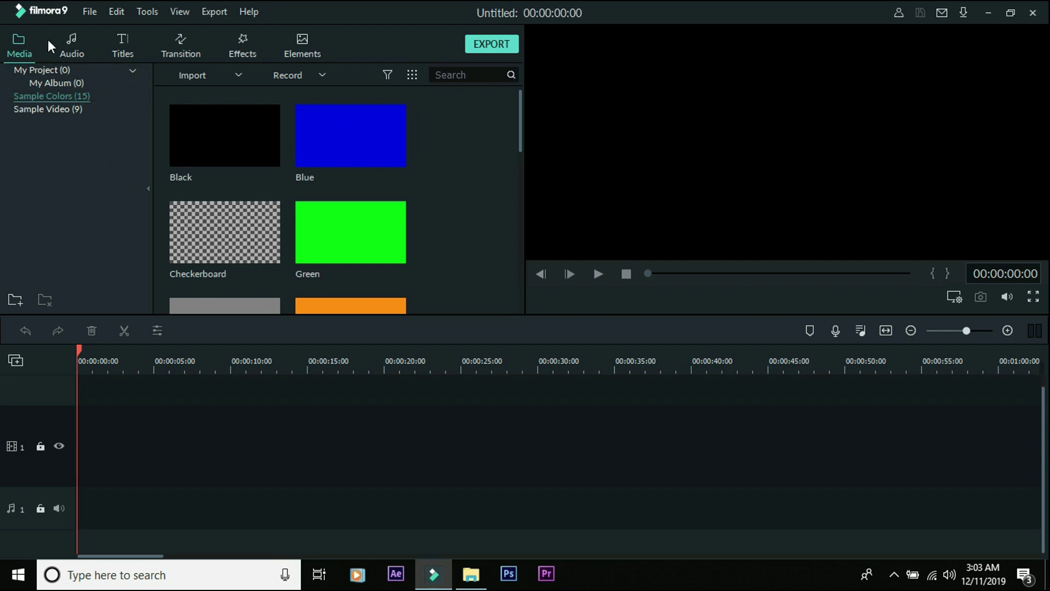
{"action": "left_click", "coordinate": [71, 47]}
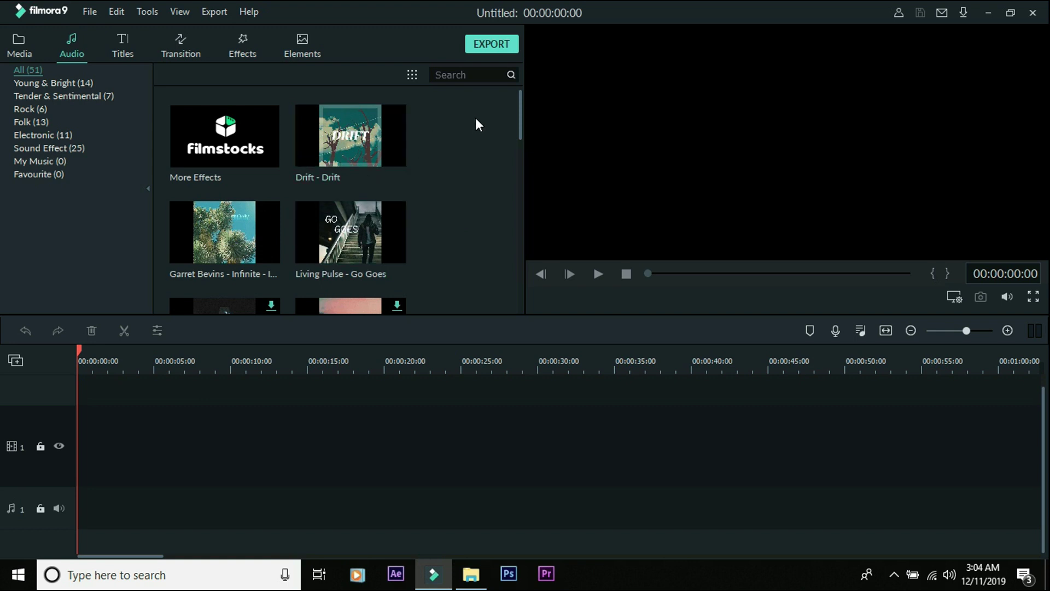
{"action": "left_click_drag", "start_coordinate": [521, 117], "coordinate": [523, 157]}
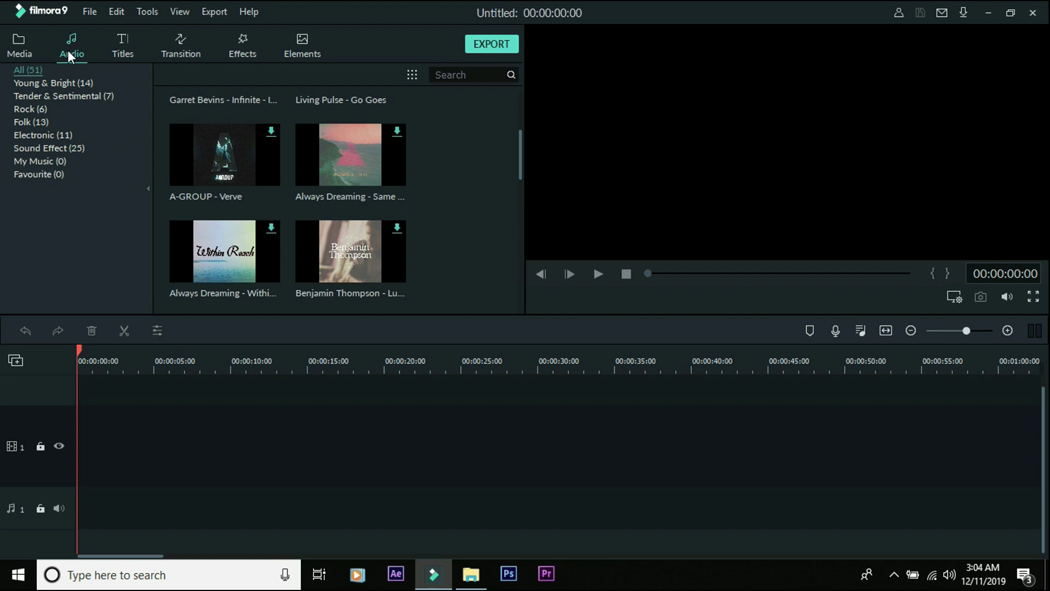
{"action": "left_click", "coordinate": [125, 51]}
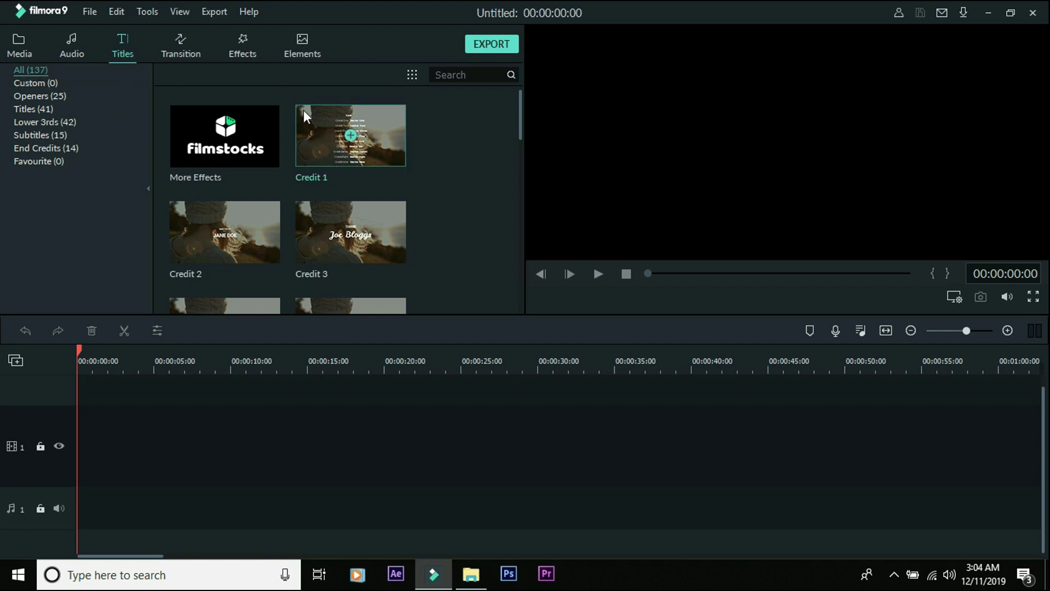
{"action": "left_click_drag", "start_coordinate": [519, 127], "coordinate": [374, 162]}
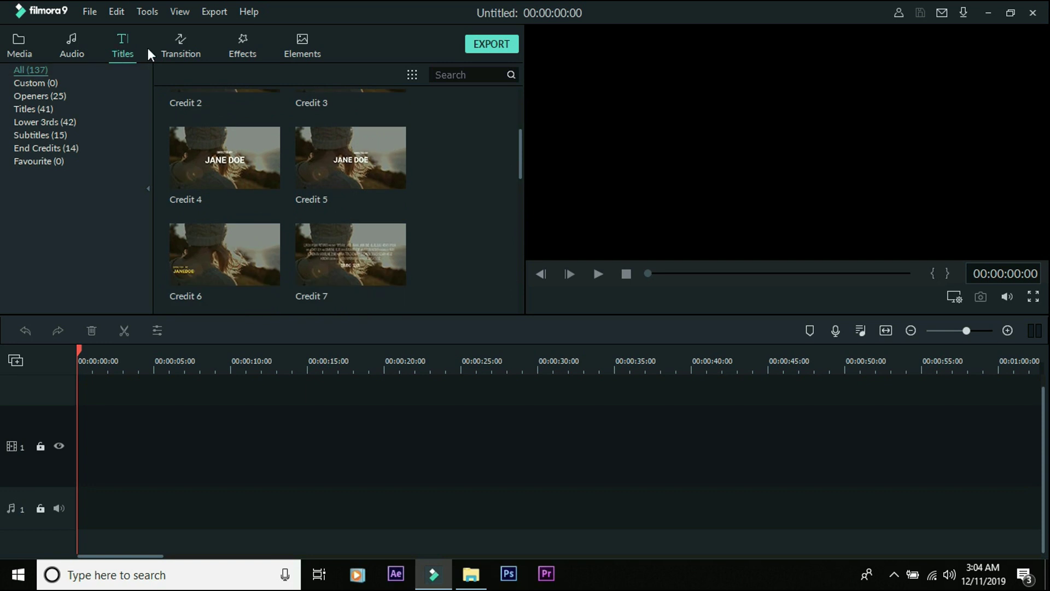
{"action": "left_click", "coordinate": [185, 52]}
{"action": "left_click", "coordinate": [242, 48]}
{"action": "left_click", "coordinate": [289, 52]}
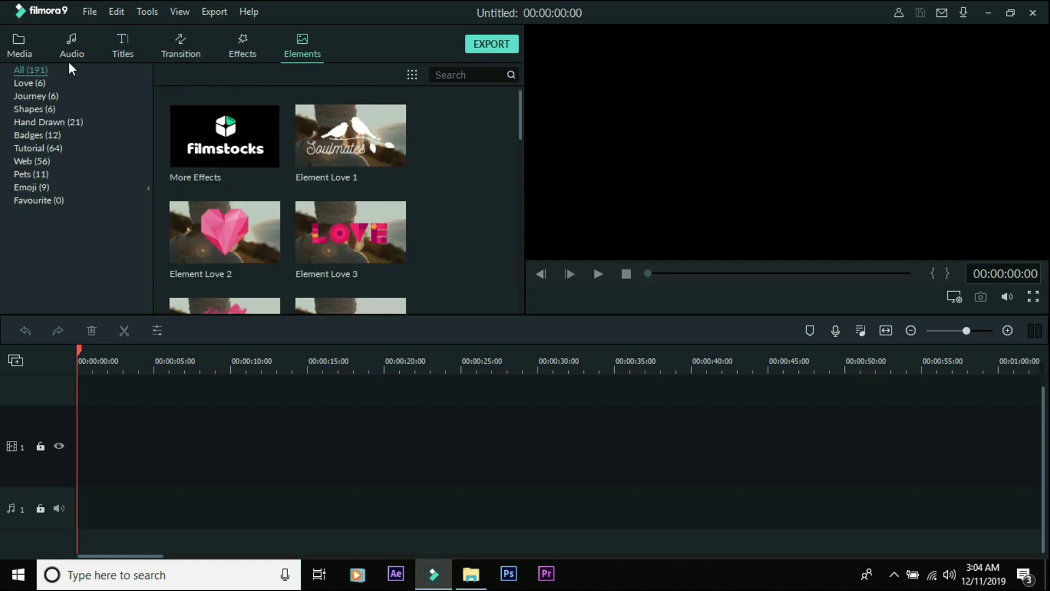
{"action": "left_click", "coordinate": [215, 215]}
Step: Display the element library with smaller thumbnails
{"action": "left_click", "coordinate": [413, 77]}
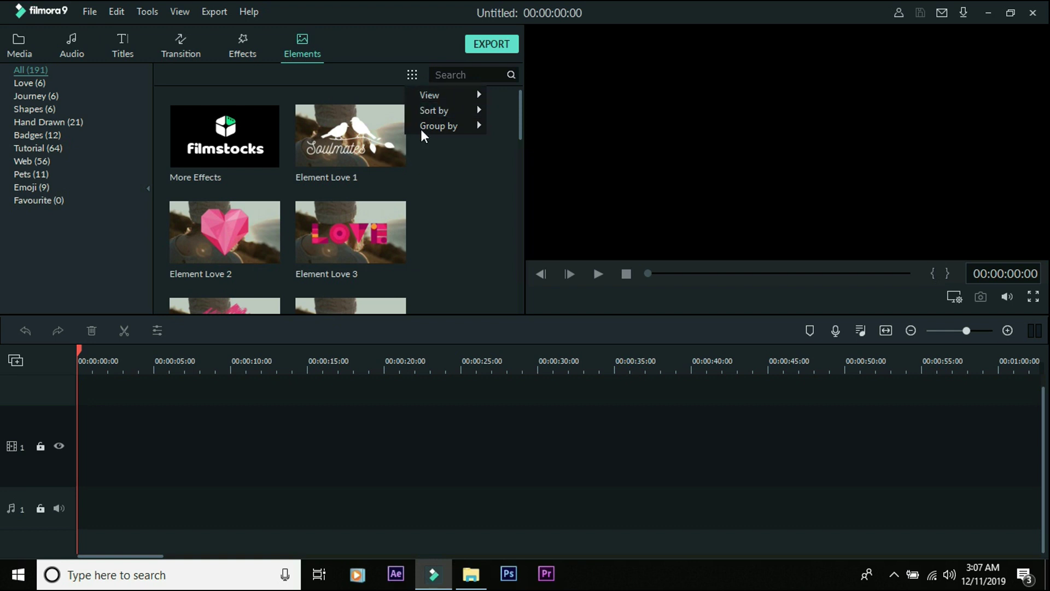
{"action": "mouse_move", "coordinate": [431, 94]}
{"action": "left_click", "coordinate": [508, 126]}
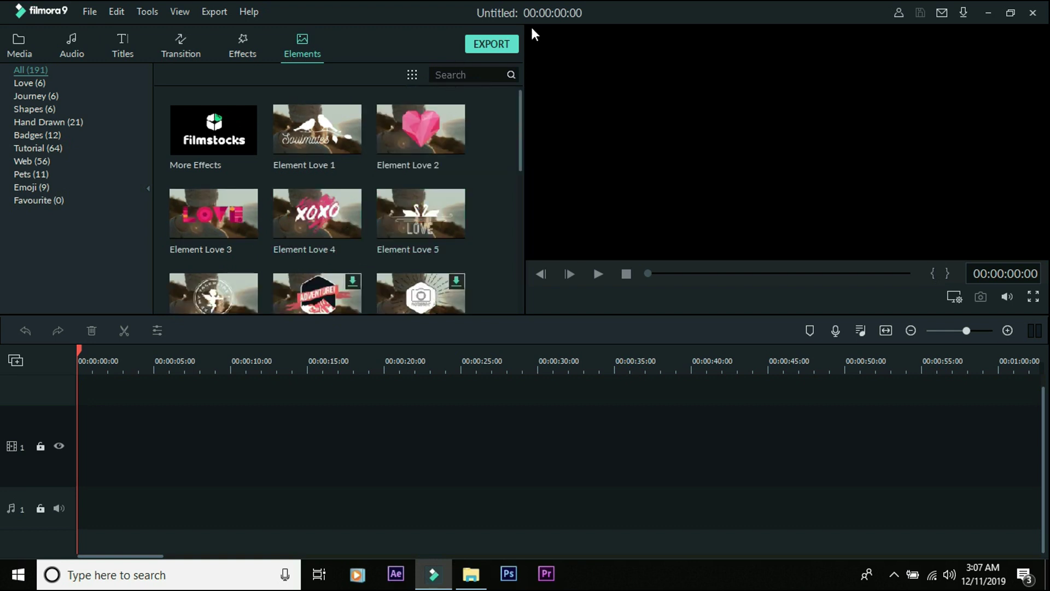
Step: Examine the timeline's track options, including adding video or audio tracks, deleting empty tracks and adjusting track height
{"action": "left_click", "coordinate": [416, 78]}
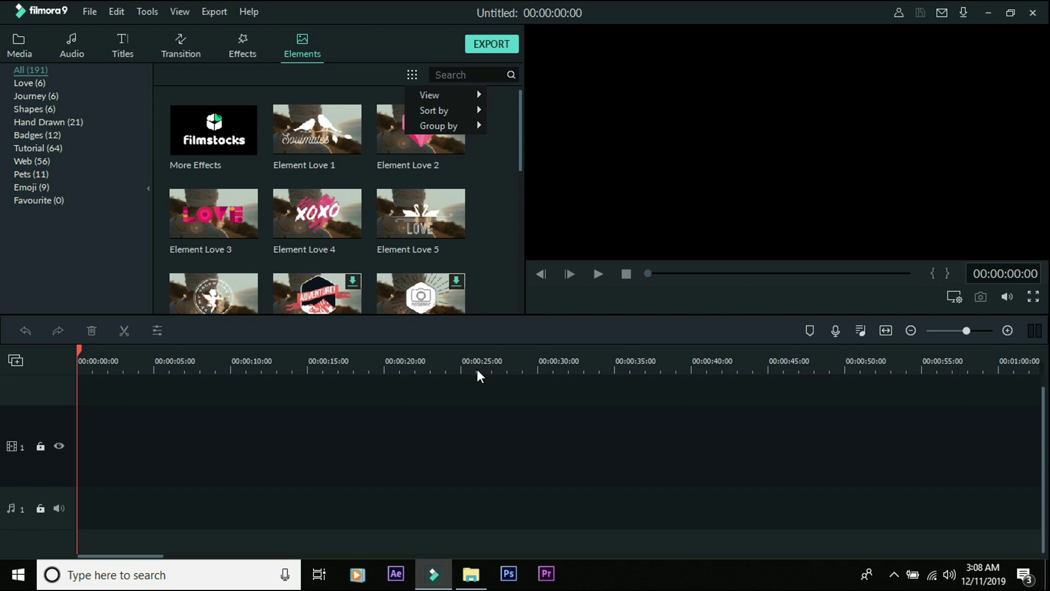
{"action": "left_click", "coordinate": [17, 359]}
{"action": "left_click", "coordinate": [17, 360]}
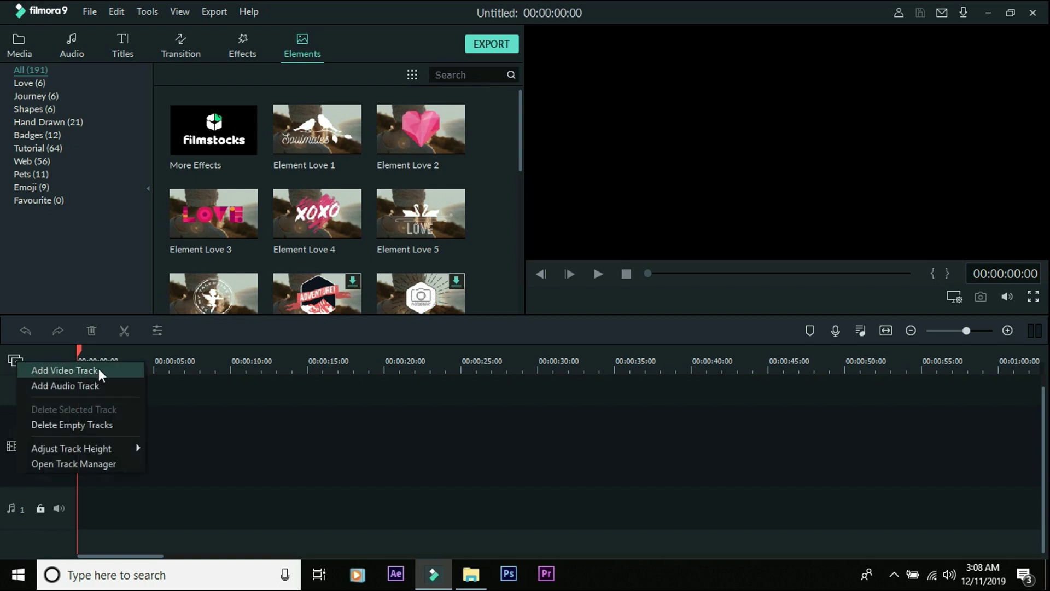
{"action": "left_click", "coordinate": [395, 431]}
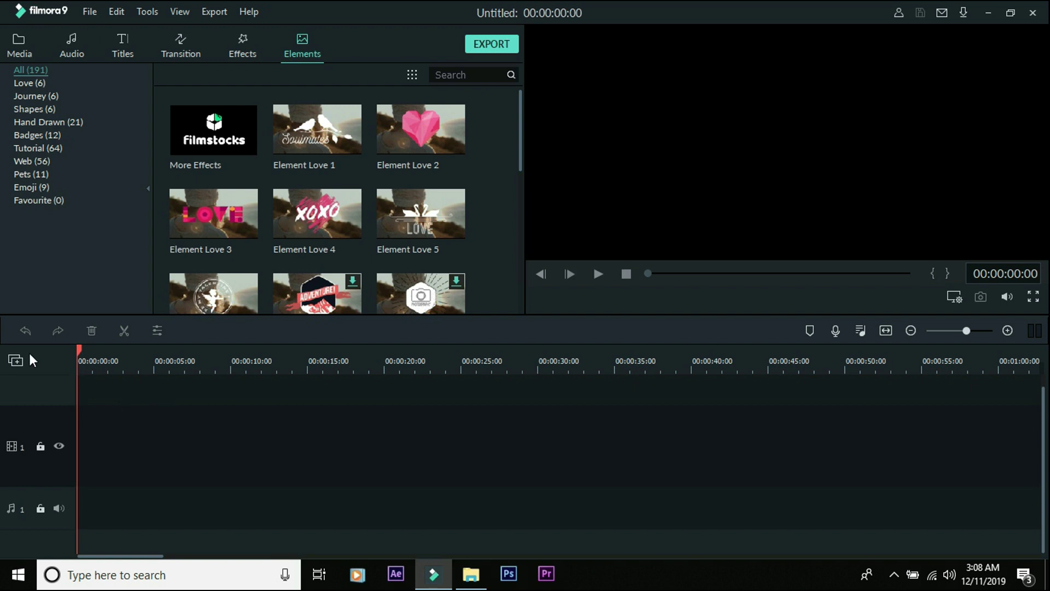
{"action": "left_click", "coordinate": [16, 362]}
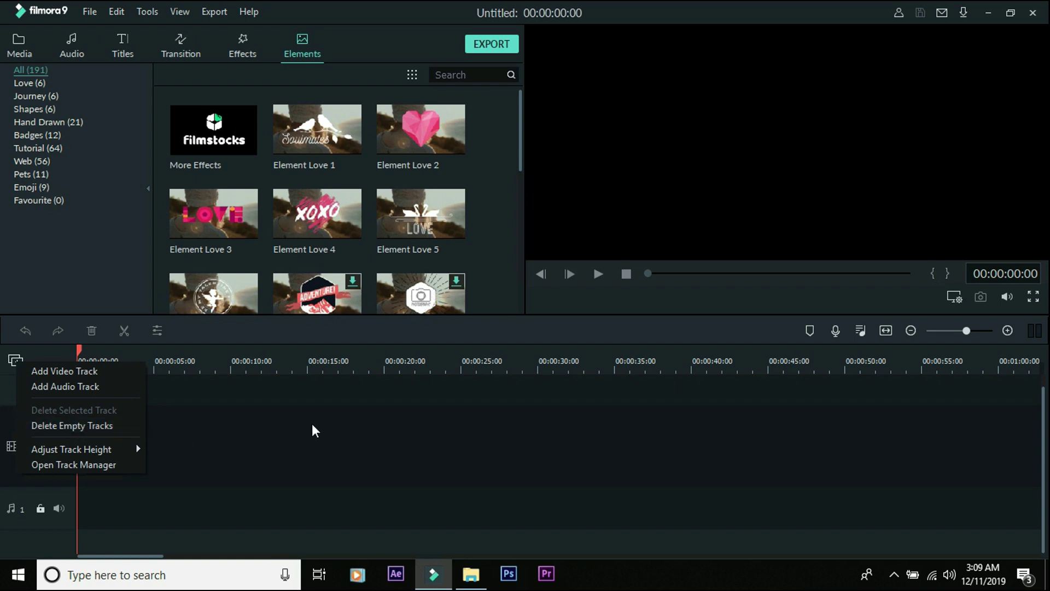
{"action": "mouse_move", "coordinate": [46, 447]}
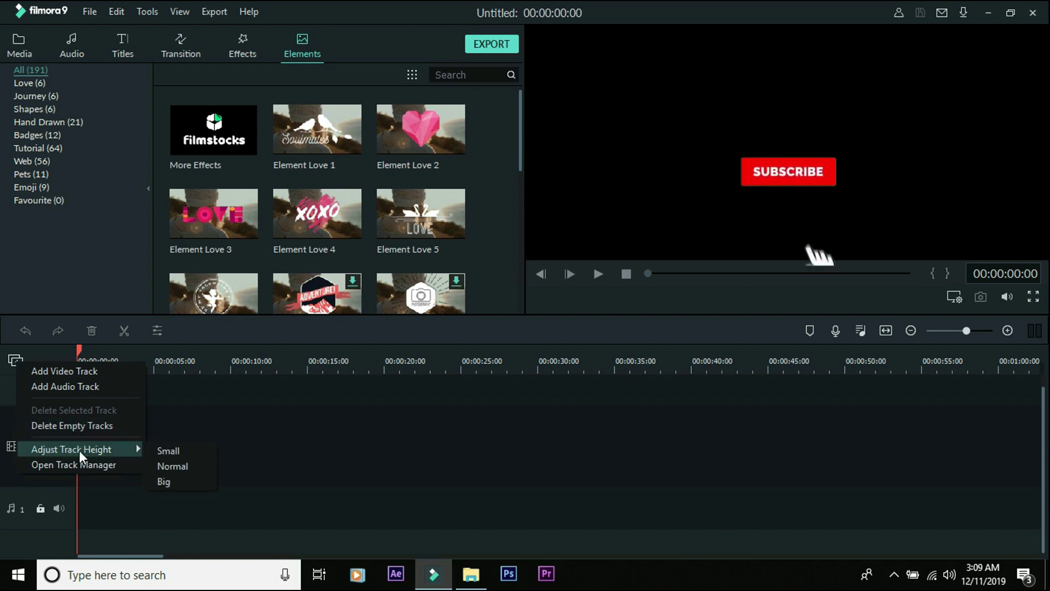
{"action": "left_click", "coordinate": [312, 416]}
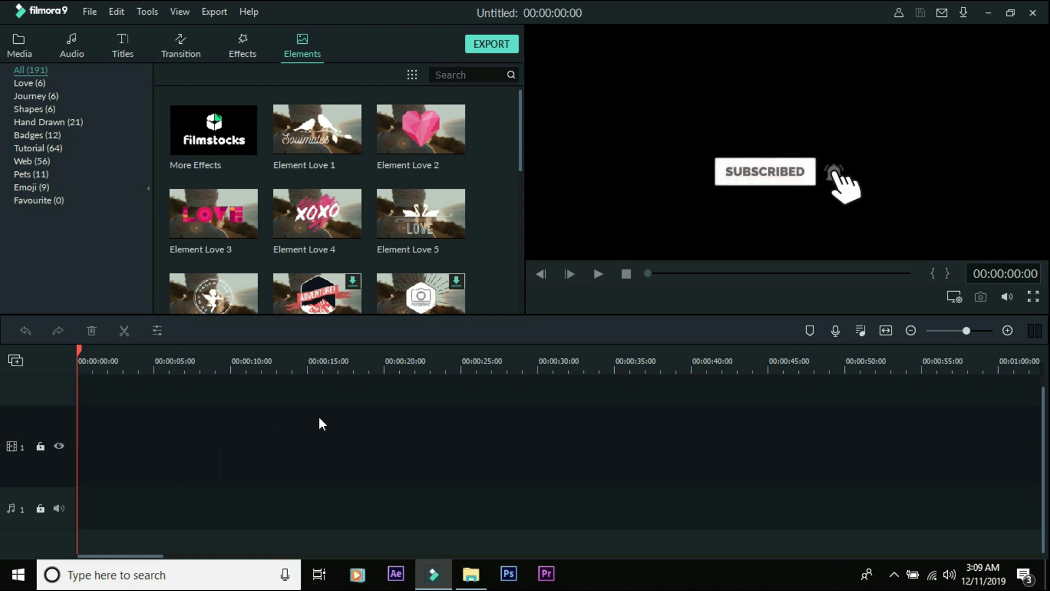
{"action": "left_click_drag", "start_coordinate": [86, 405], "coordinate": [394, 482]}
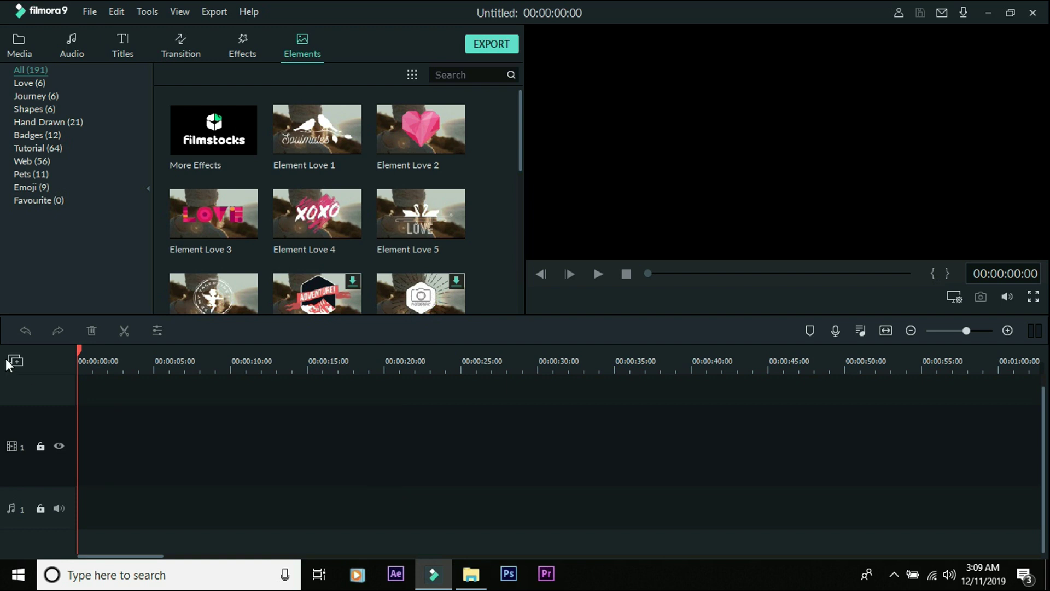
{"action": "left_click", "coordinate": [16, 360]}
{"action": "mouse_move", "coordinate": [113, 448]}
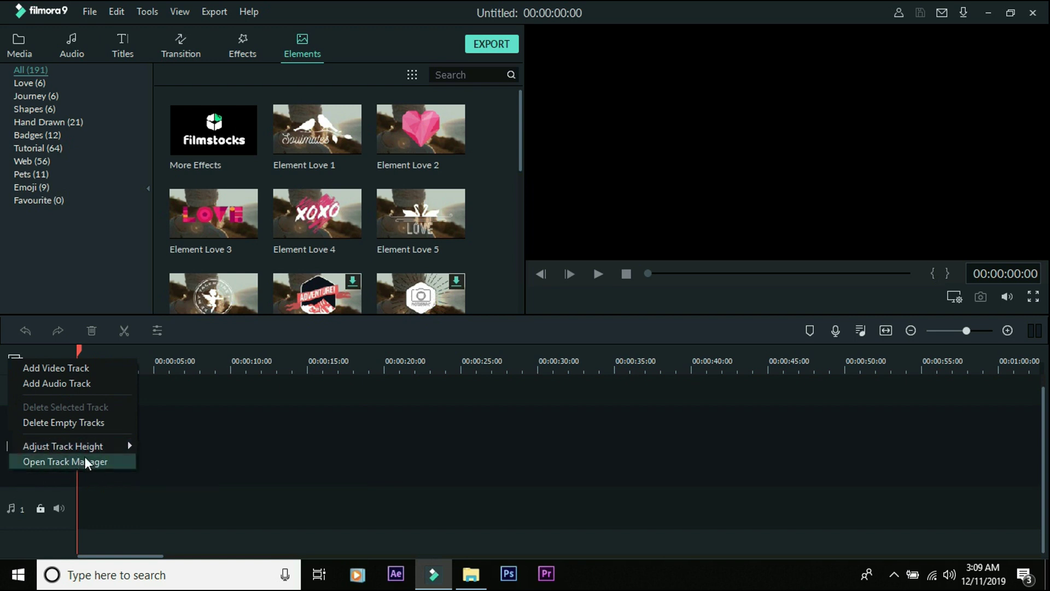
{"action": "left_click", "coordinate": [329, 477]}
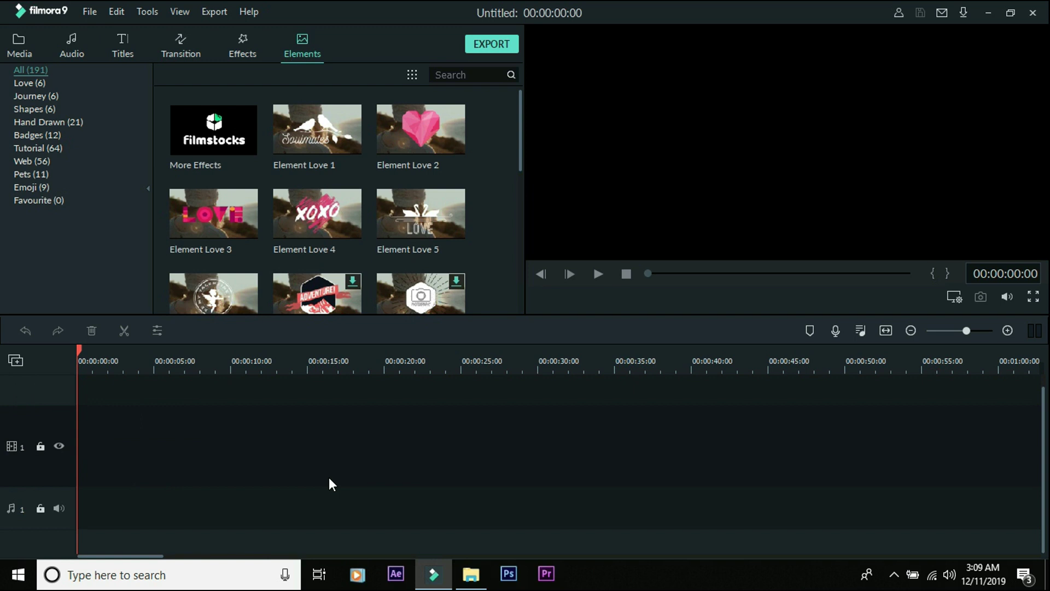
Step: Use the Track Manager to add 5 video tracks and 1 audio track, both placed above Track 1
{"action": "left_click", "coordinate": [15, 360]}
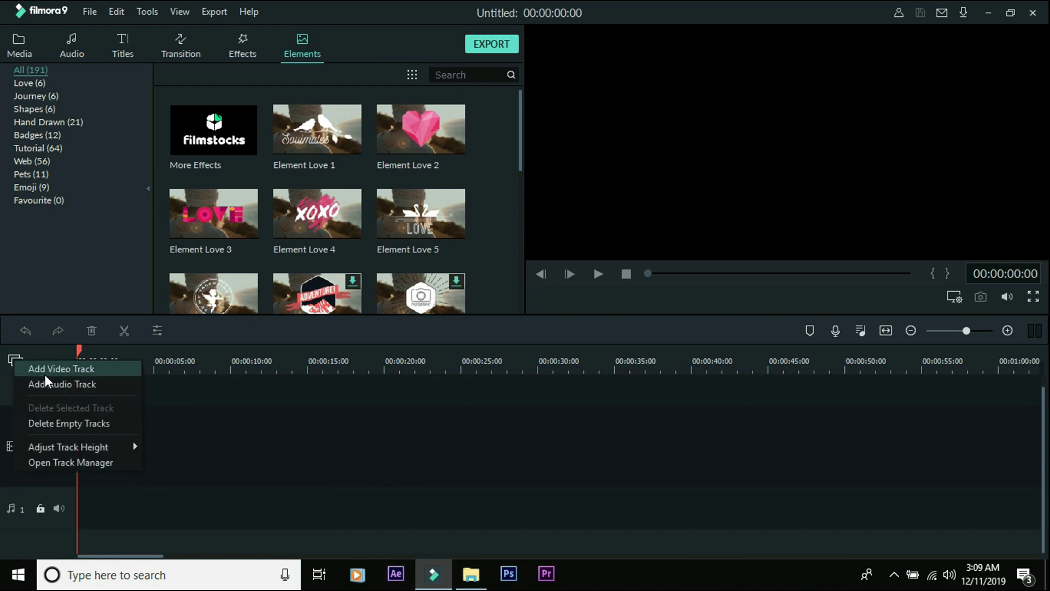
{"action": "left_click", "coordinate": [90, 465]}
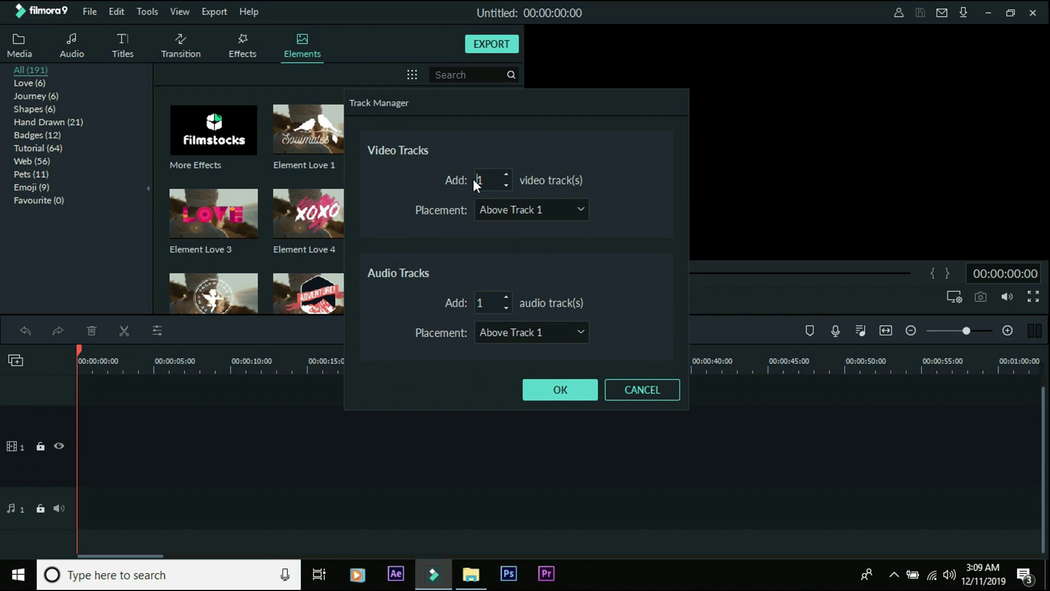
{"action": "left_click_drag", "start_coordinate": [489, 106], "coordinate": [271, 167]}
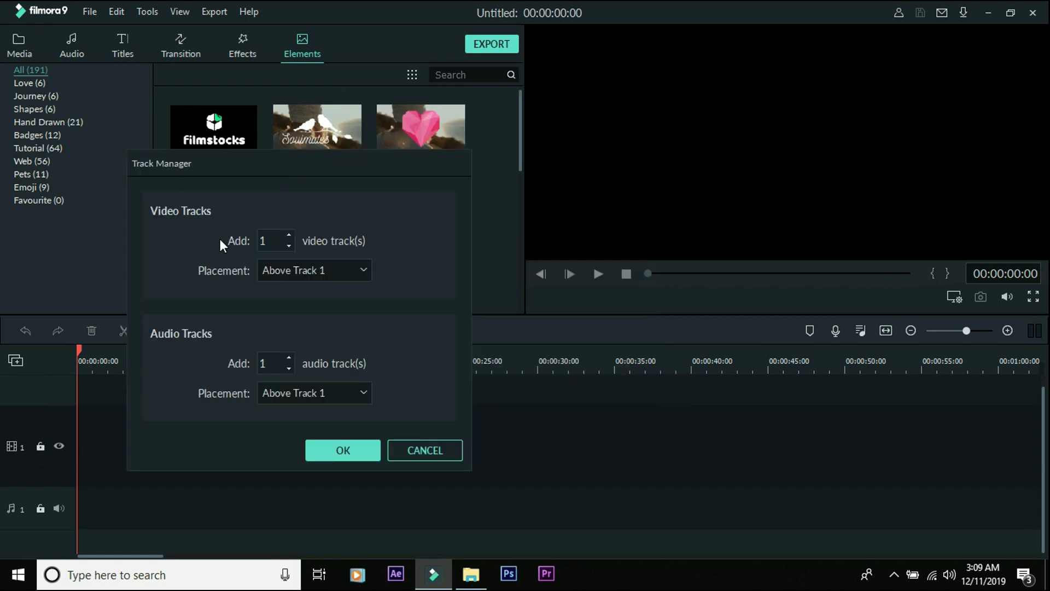
{"action": "double_click", "coordinate": [268, 241]}
{"action": "type", "text": "5"}
{"action": "left_click", "coordinate": [357, 449]}
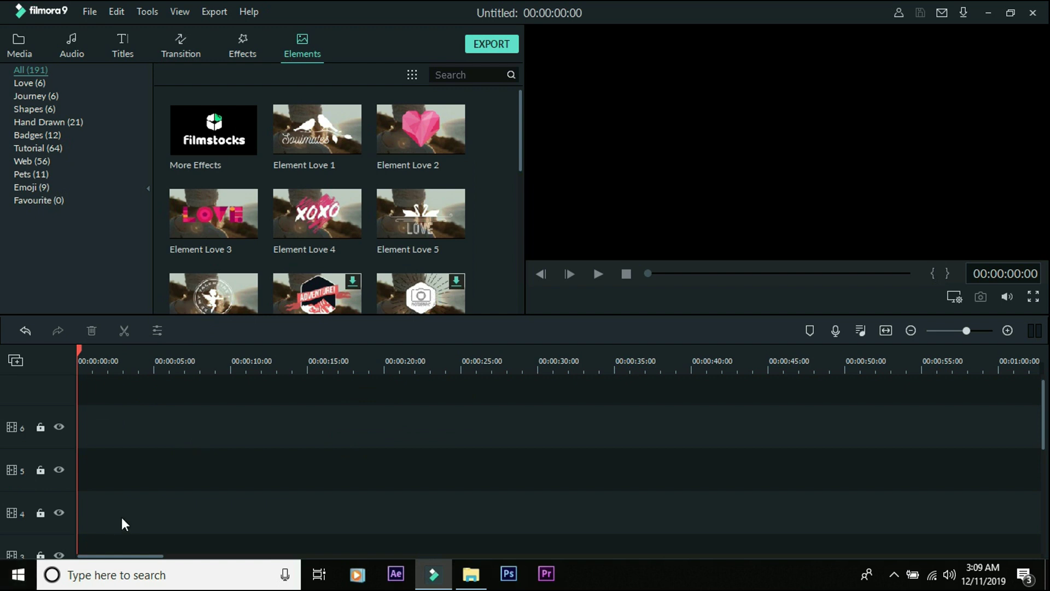
Step: Review the added video tracks and undo the track addition
{"action": "scroll", "coordinate": [133, 514], "scroll_direction": "up", "scroll_amount": 3}
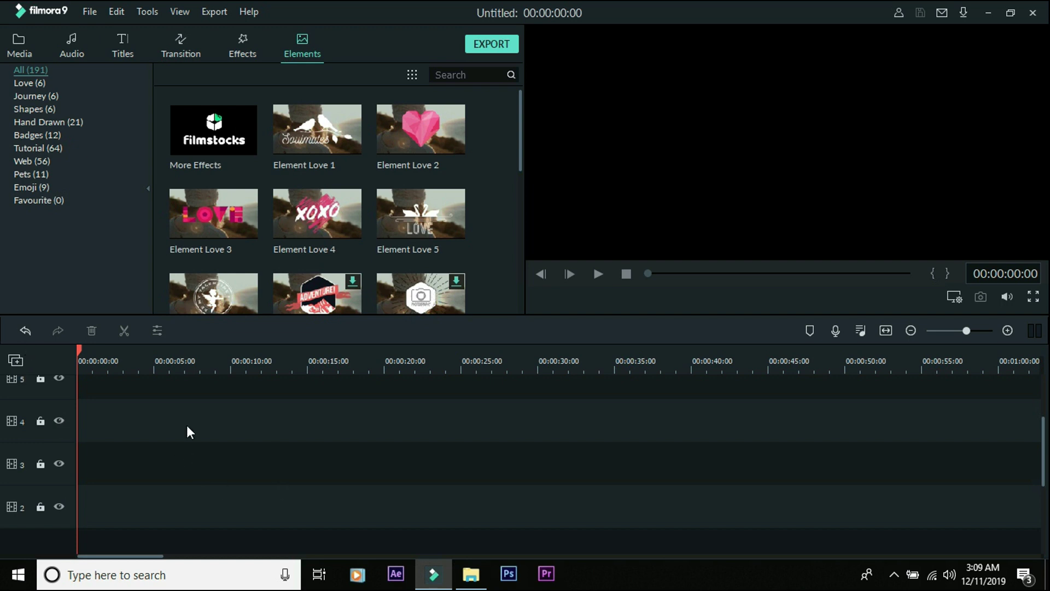
{"action": "left_click", "coordinate": [26, 329]}
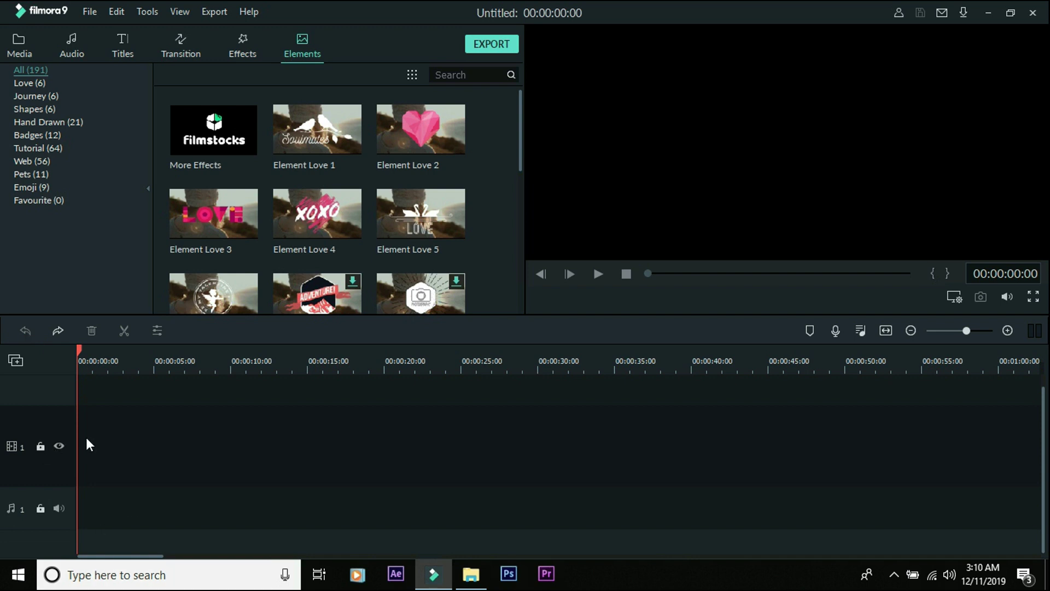
Step: Examine the available editing commands, such as undo, redo, cut, copy and ripple delete
{"action": "mouse_move", "coordinate": [188, 221]}
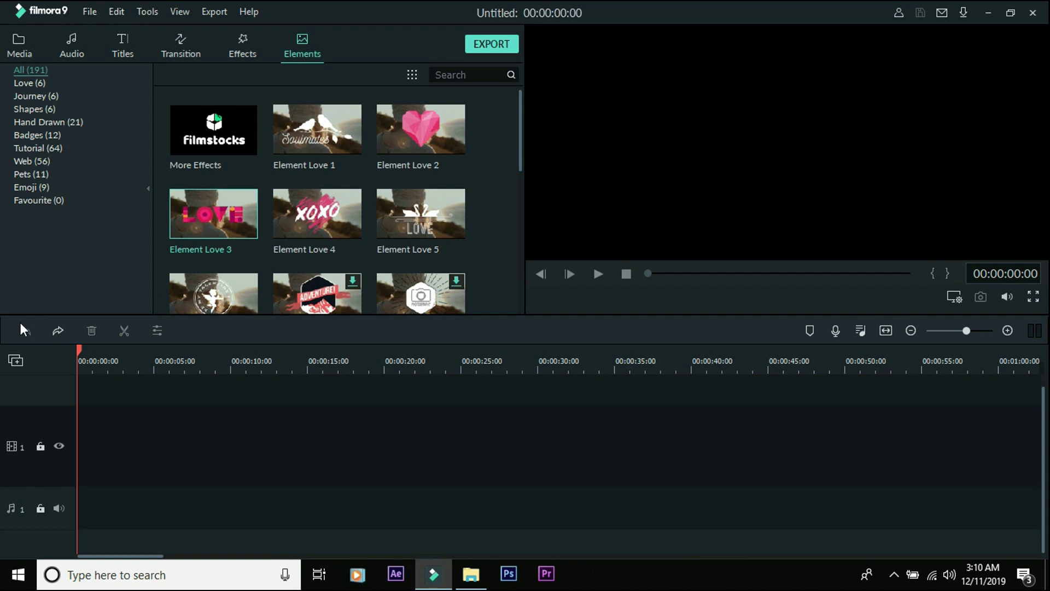
{"action": "left_click", "coordinate": [117, 12]}
{"action": "left_click", "coordinate": [123, 6]}
{"action": "left_click", "coordinate": [111, 12]}
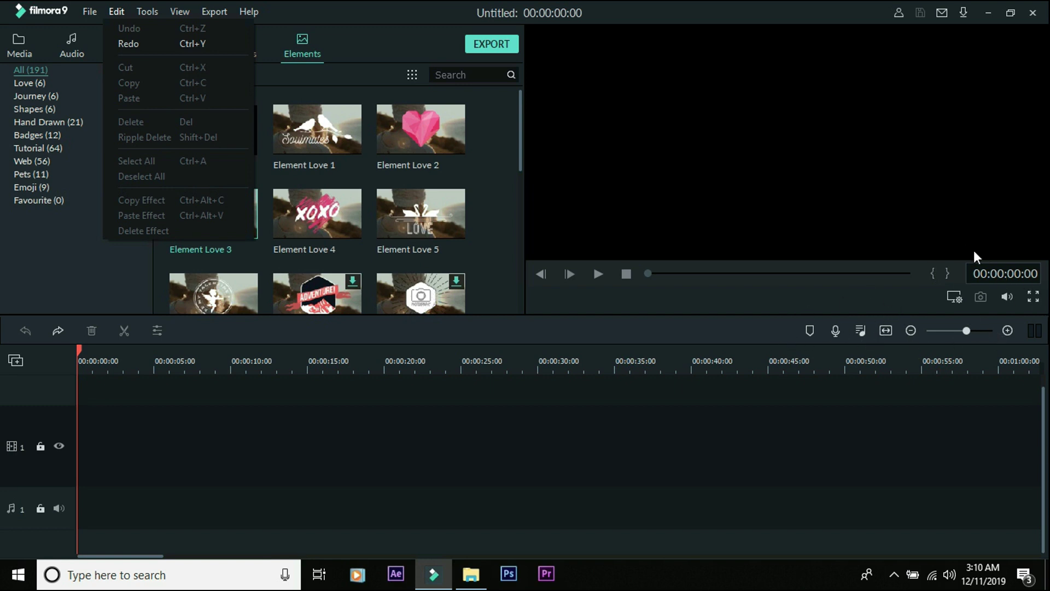
Step: Show the audio level meter beside the timeline and open the audio library
{"action": "left_click", "coordinate": [1034, 331]}
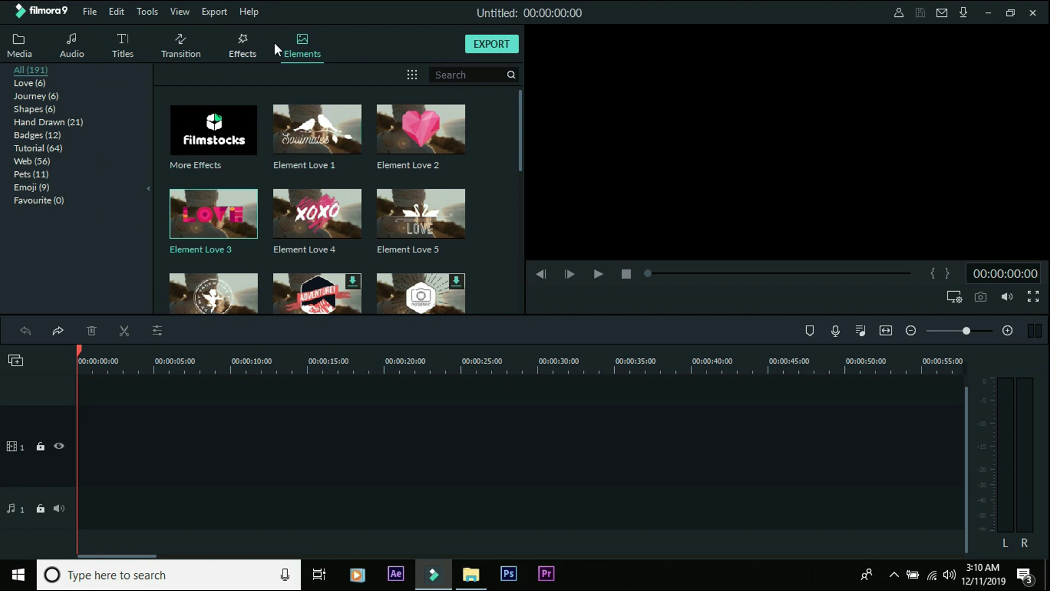
{"action": "left_click", "coordinate": [78, 48]}
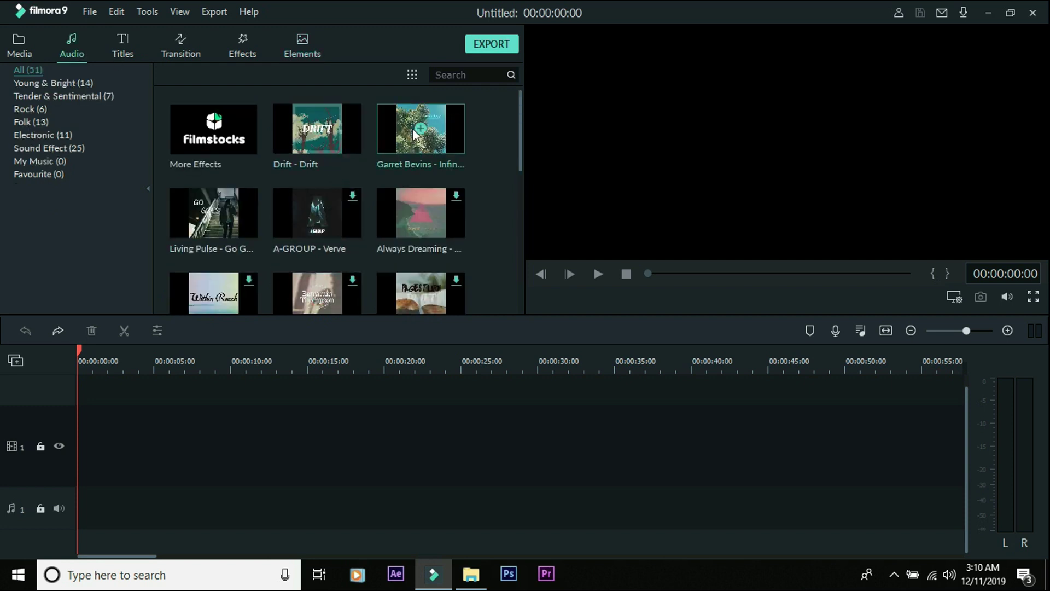
Step: Preview the Infinite audio track to demonstrate the level meter, and pause its playback
{"action": "left_click", "coordinate": [401, 140]}
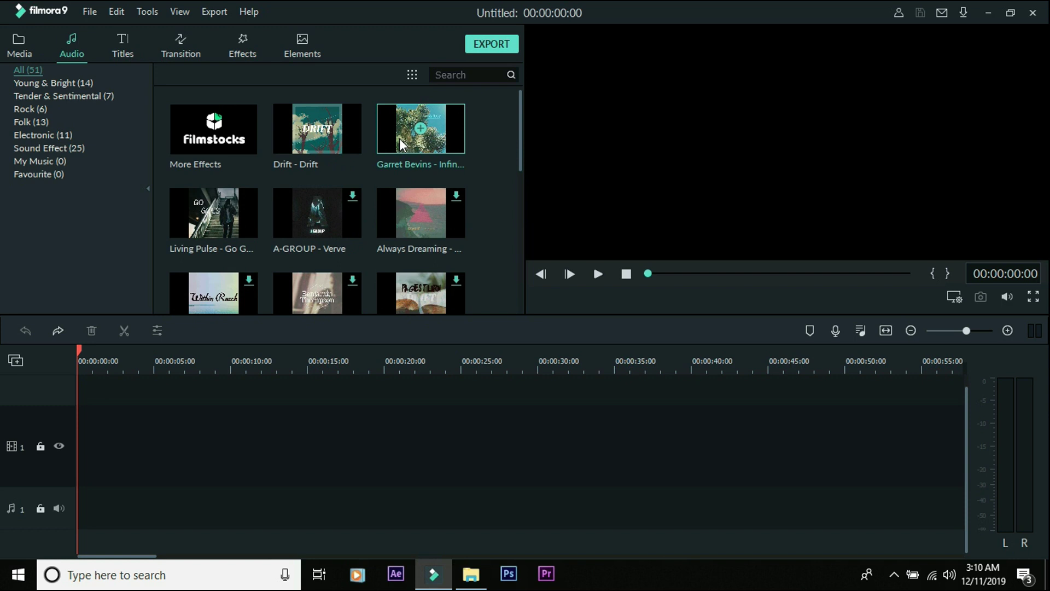
{"action": "left_click", "coordinate": [598, 274]}
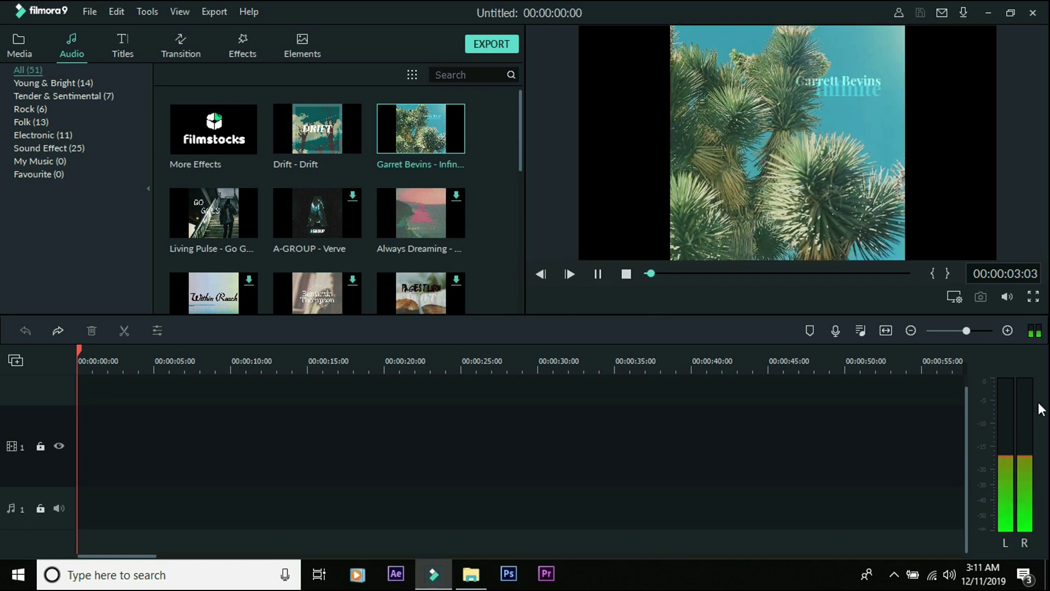
{"action": "left_click", "coordinate": [597, 275]}
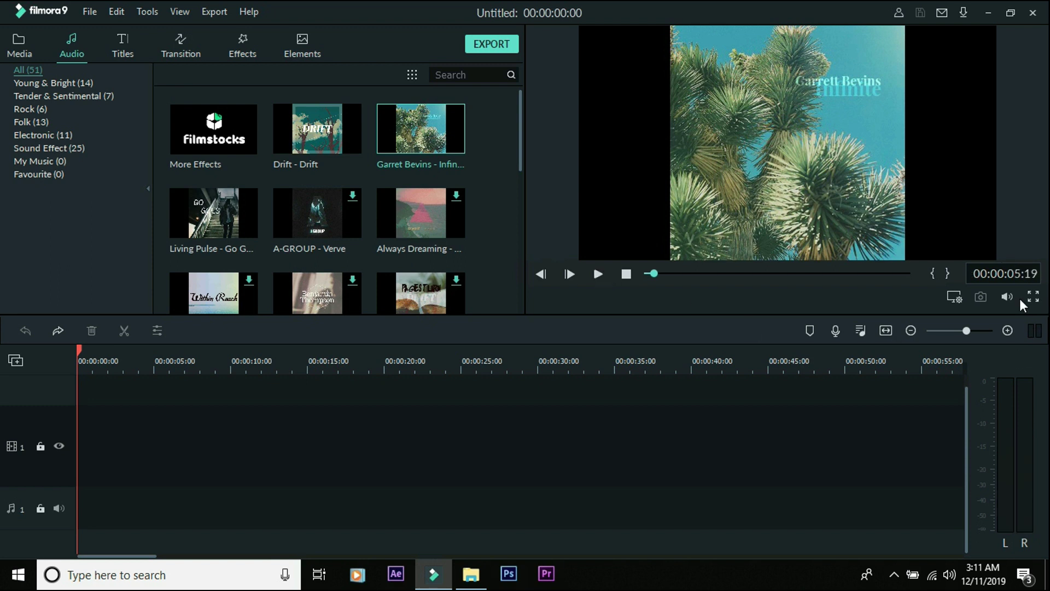
{"action": "mouse_move", "coordinate": [1008, 299]}
Step: Import the AR BACKROUND image from the f mora folder on the Desktop into the project media
{"action": "left_click", "coordinate": [11, 51]}
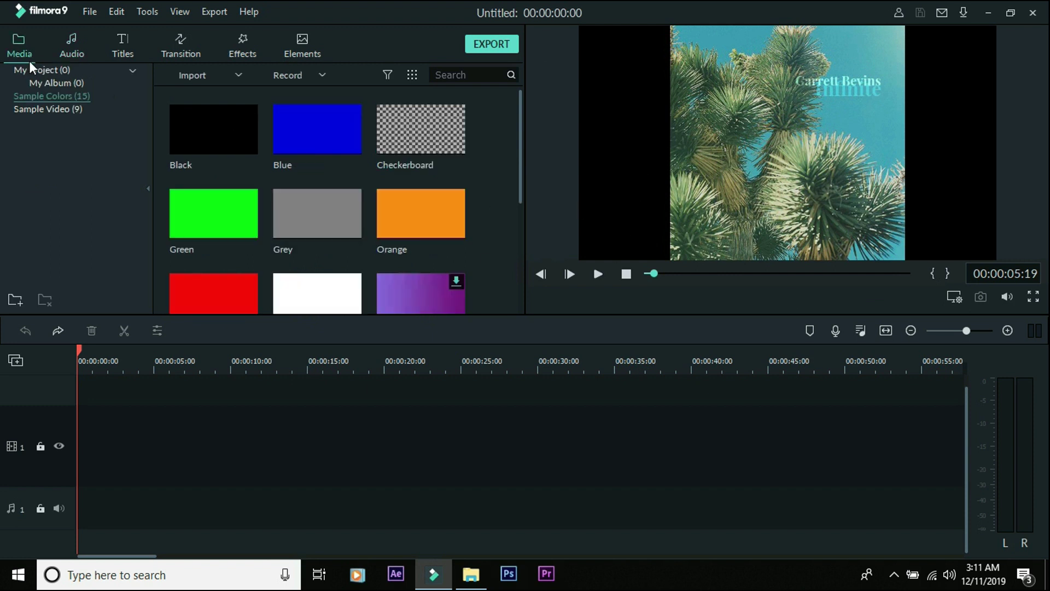
{"action": "left_click", "coordinate": [58, 70]}
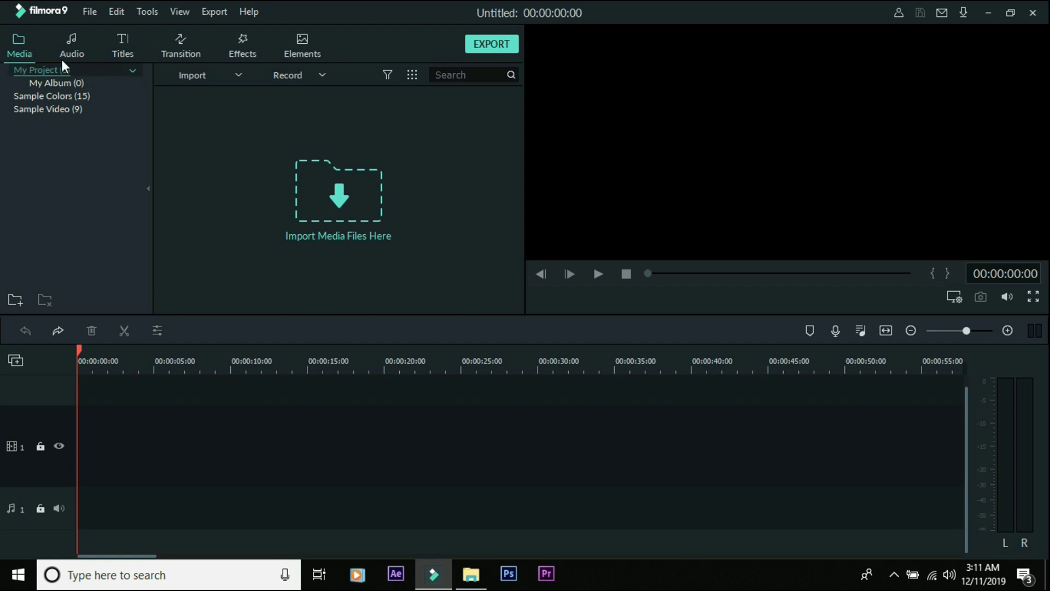
{"action": "left_click", "coordinate": [327, 183]}
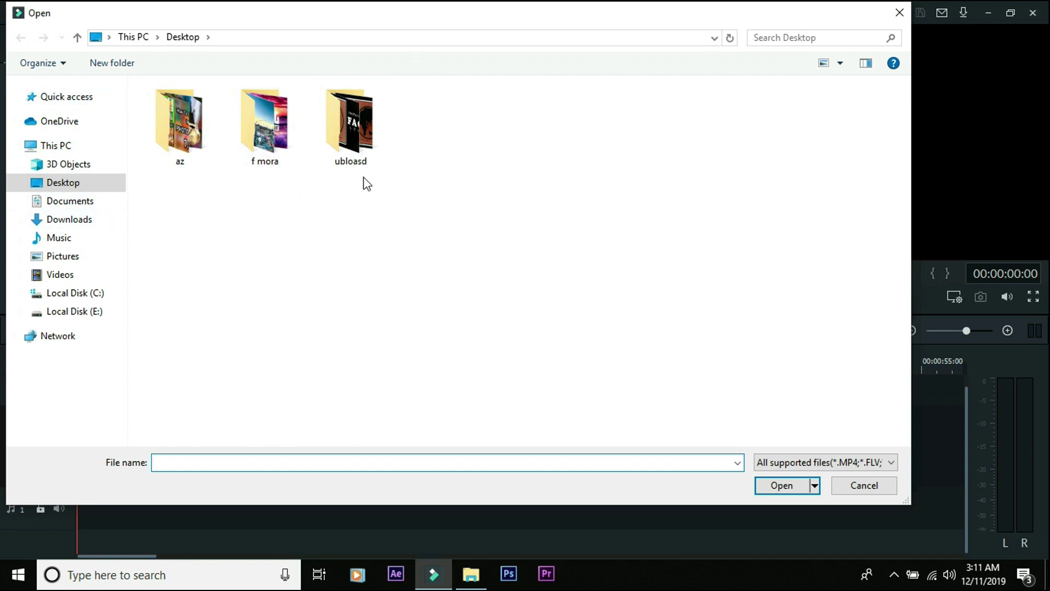
{"action": "double_click", "coordinate": [260, 140]}
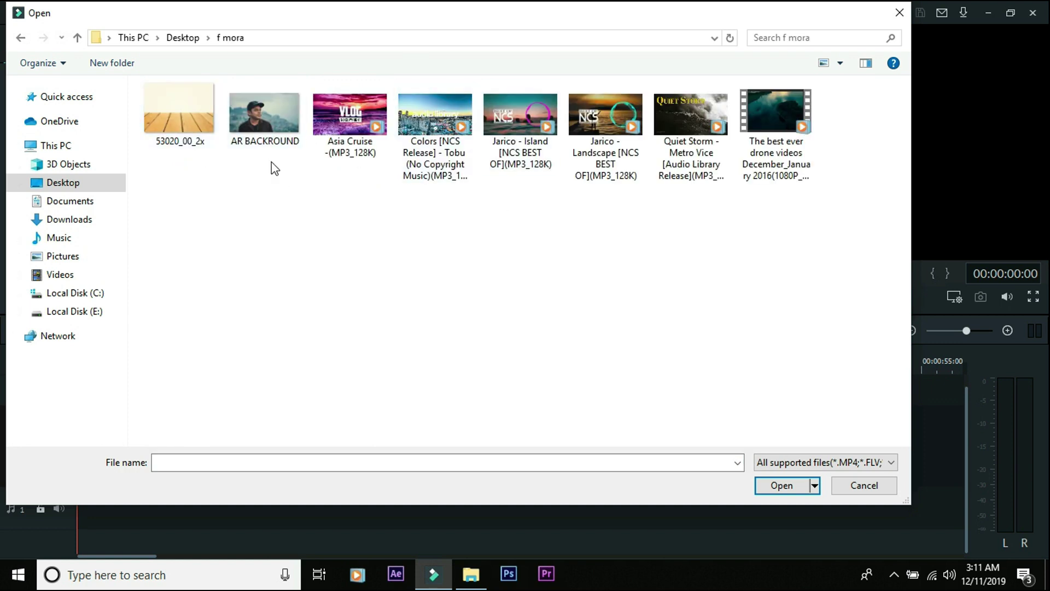
{"action": "left_click", "coordinate": [260, 121]}
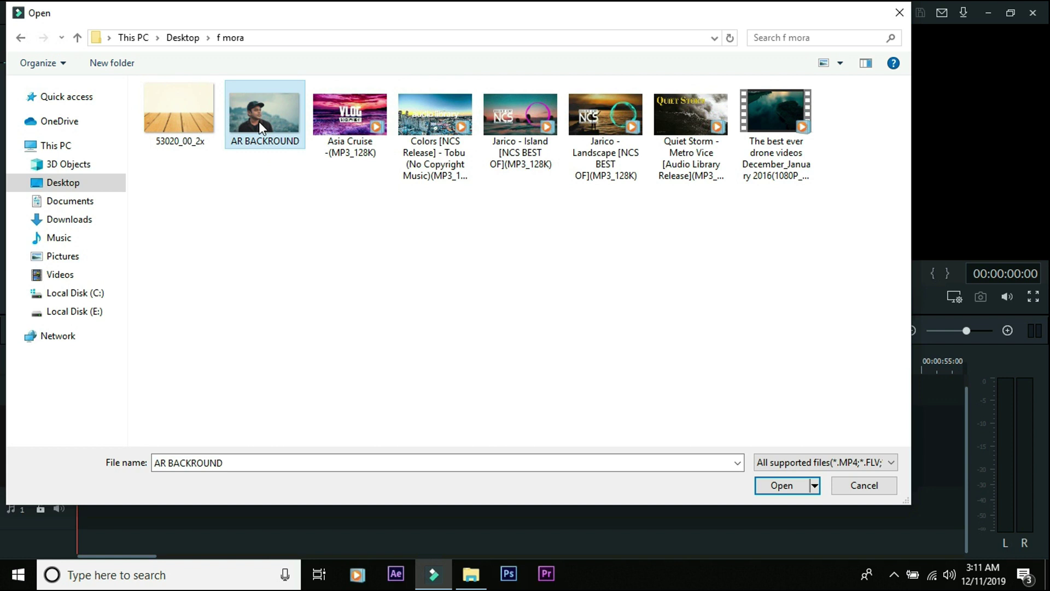
{"action": "left_click", "coordinate": [773, 478]}
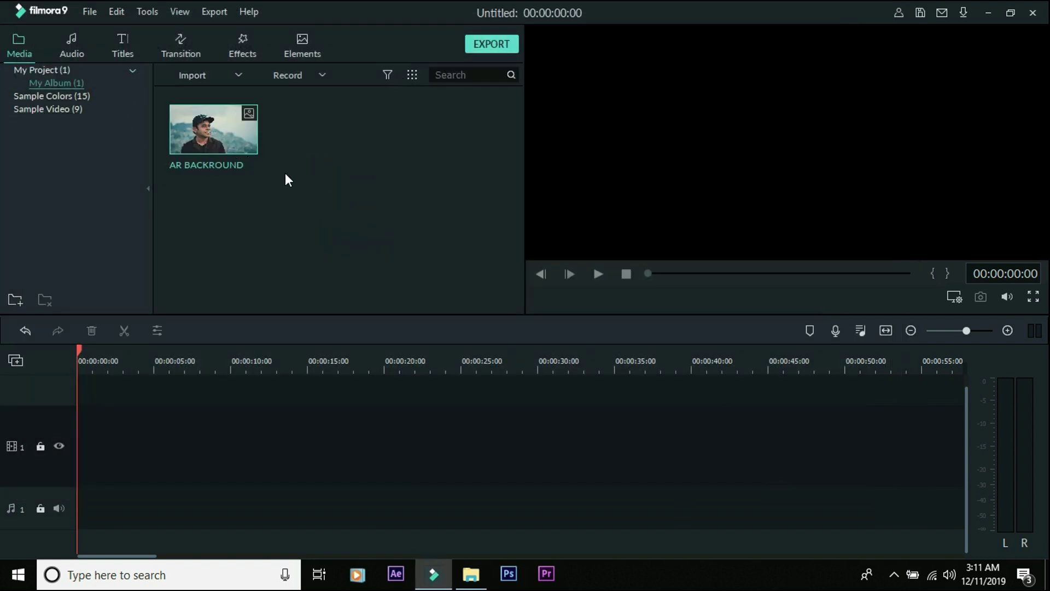
Step: Place the AR BACKROUND image from My Project at the start of video track 1
{"action": "left_click", "coordinate": [86, 71]}
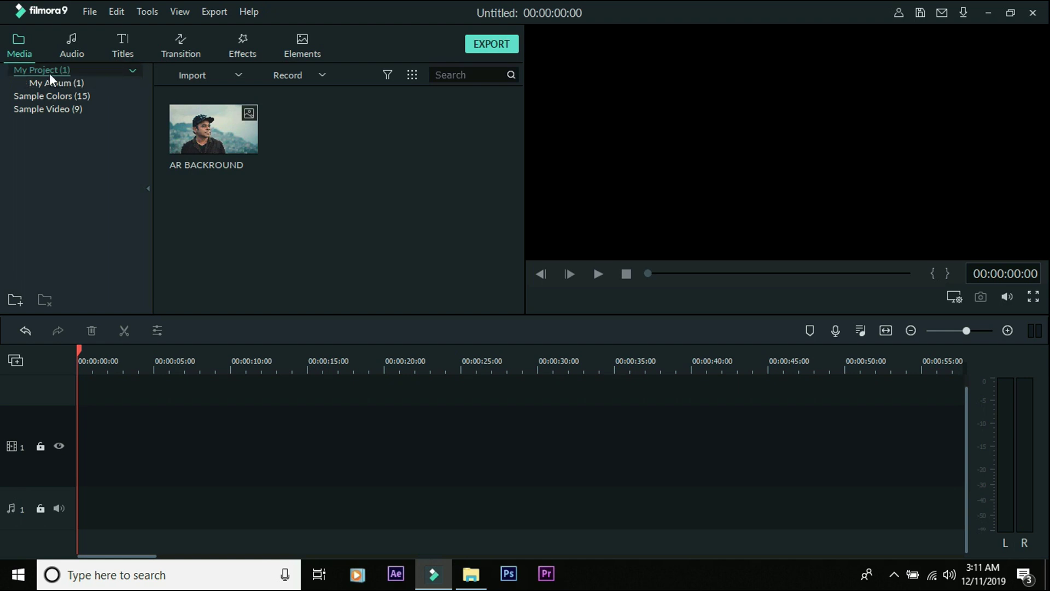
{"action": "left_click_drag", "start_coordinate": [248, 142], "coordinate": [68, 450]}
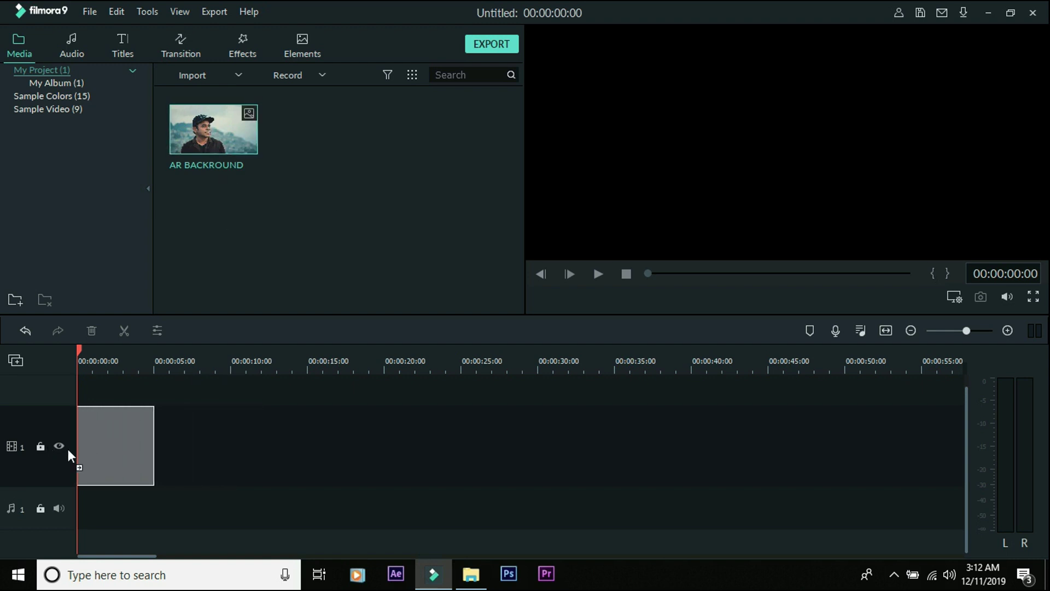
{"action": "left_click_drag", "start_coordinate": [2, 440], "coordinate": [75, 487]}
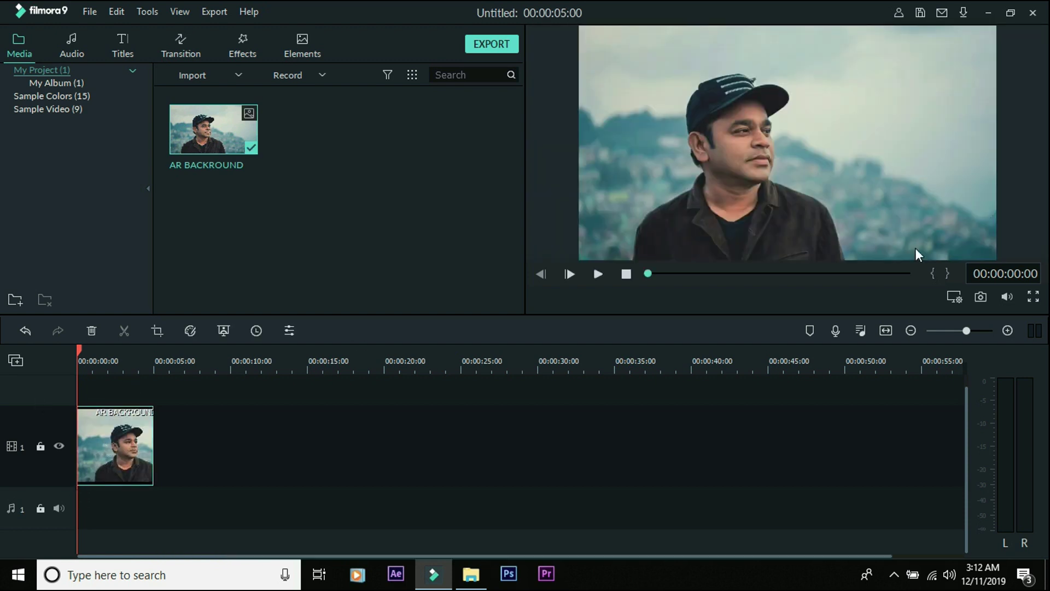
Step: Play and pause the AR BACKROUND clip, and return the playhead to the start of the timeline
{"action": "key", "text": "space"}
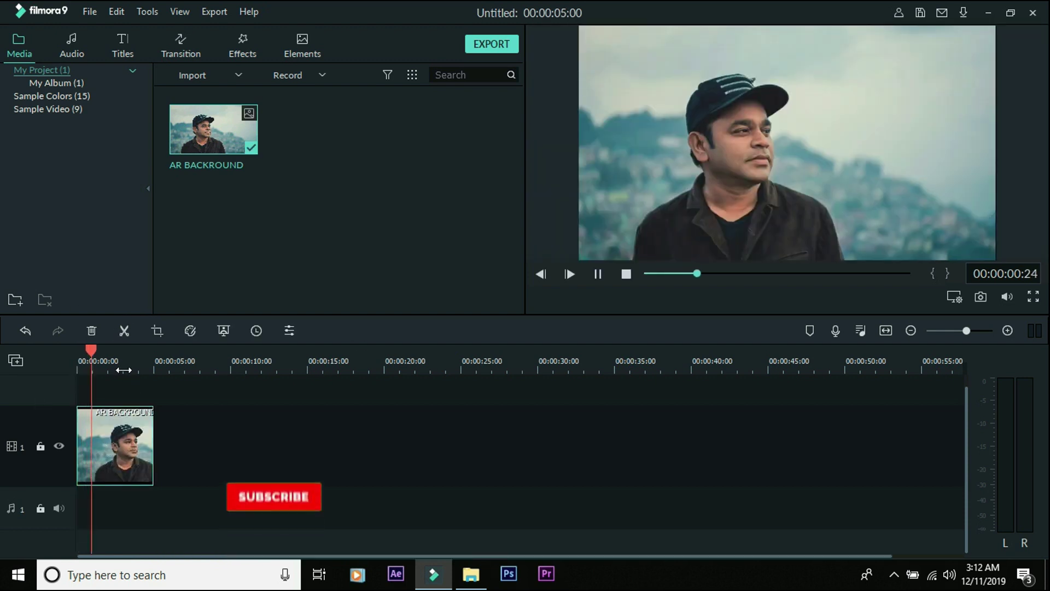
{"action": "key", "text": "space"}
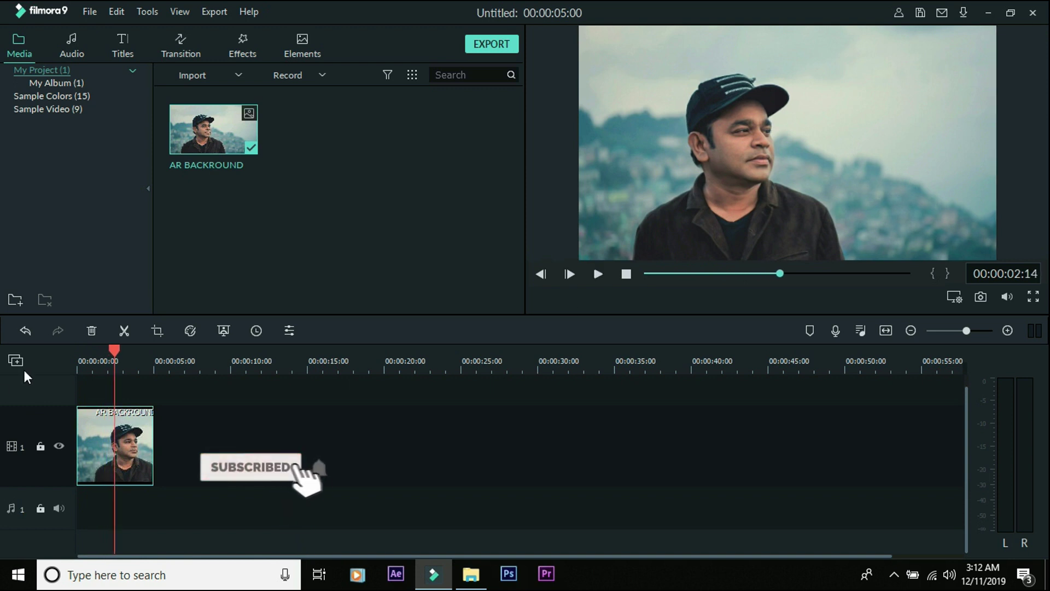
{"action": "left_click_drag", "start_coordinate": [115, 351], "coordinate": [38, 363]}
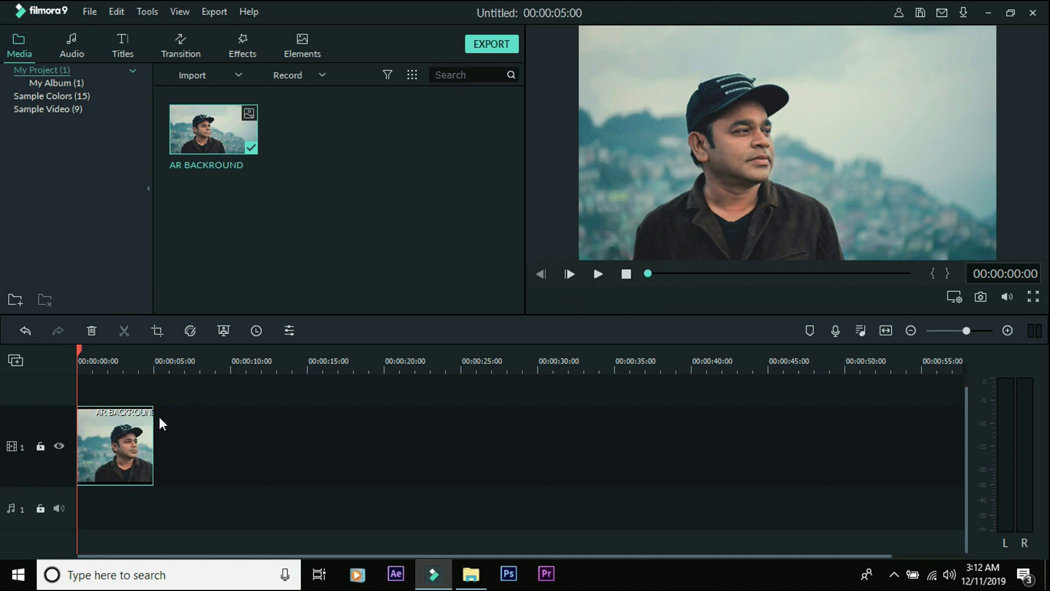
Step: Play the clip to 00:00:00:20, pause it and capture a snapshot of that frame
{"action": "key", "text": "space"}
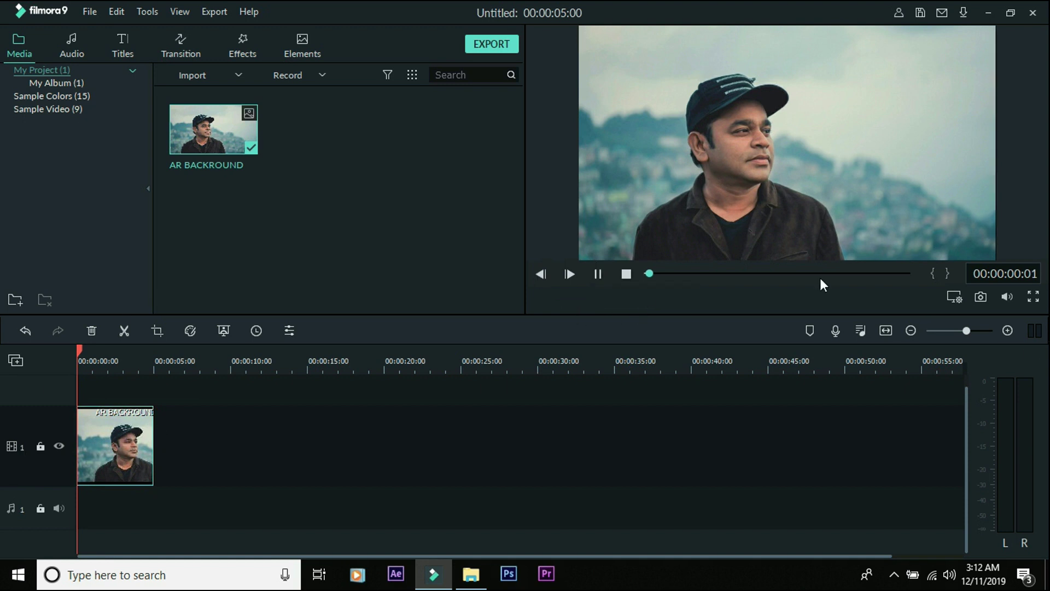
{"action": "left_click", "coordinate": [599, 273]}
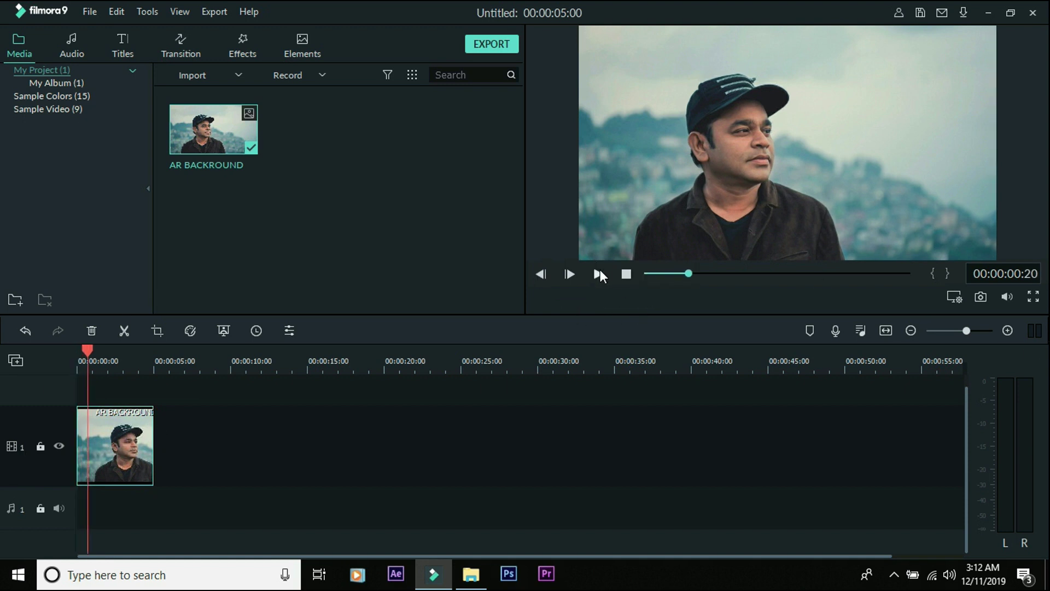
{"action": "left_click", "coordinate": [981, 296]}
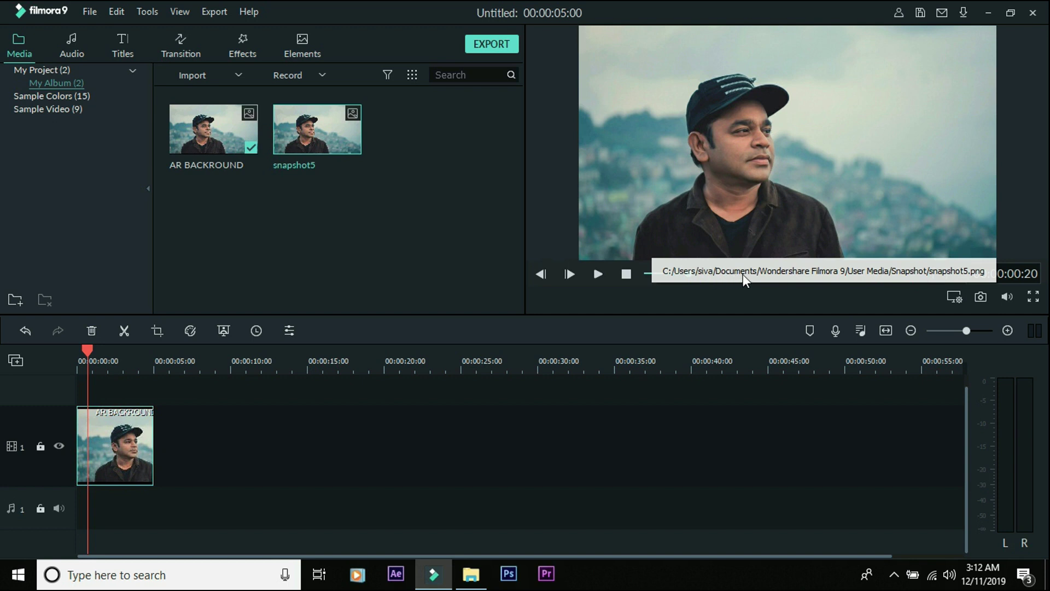
{"action": "left_click", "coordinate": [902, 271]}
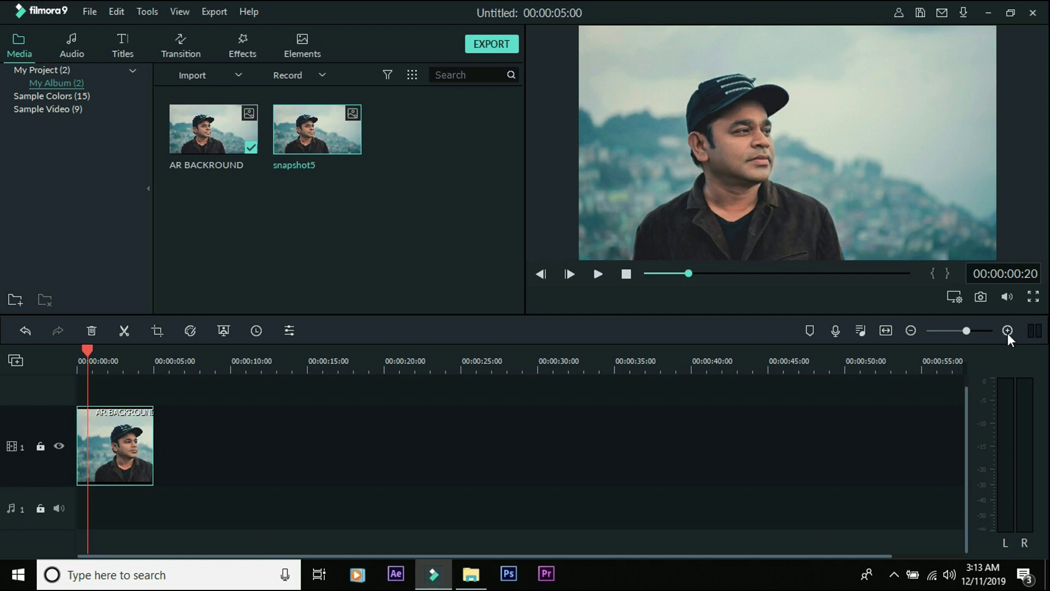
Step: Extend the AR BACKROUND clip on video track 1 to a duration of about 1 minute
{"action": "left_click_drag", "start_coordinate": [667, 368], "coordinate": [581, 367]}
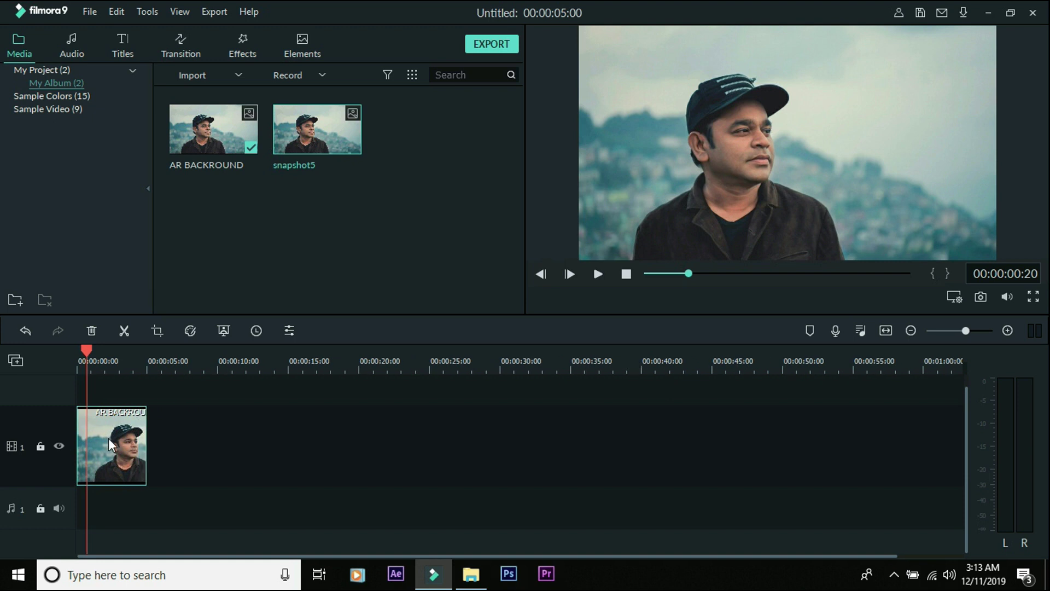
{"action": "left_click_drag", "start_coordinate": [145, 448], "coordinate": [923, 462]}
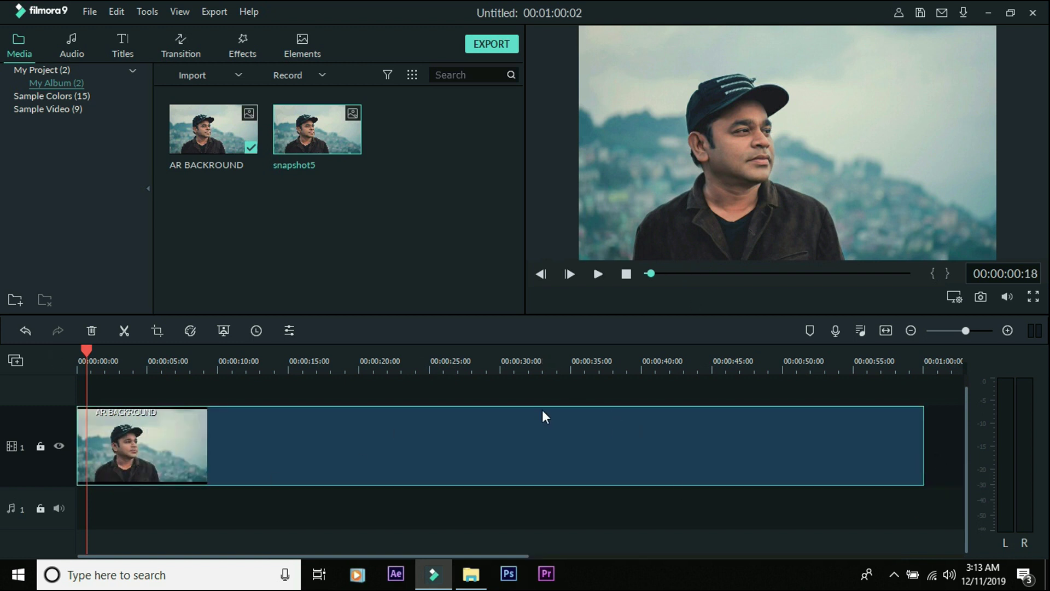
Step: Demonstrate zooming the timeline out and in, and fit the whole clip to the timeline width
{"action": "left_click", "coordinate": [909, 331]}
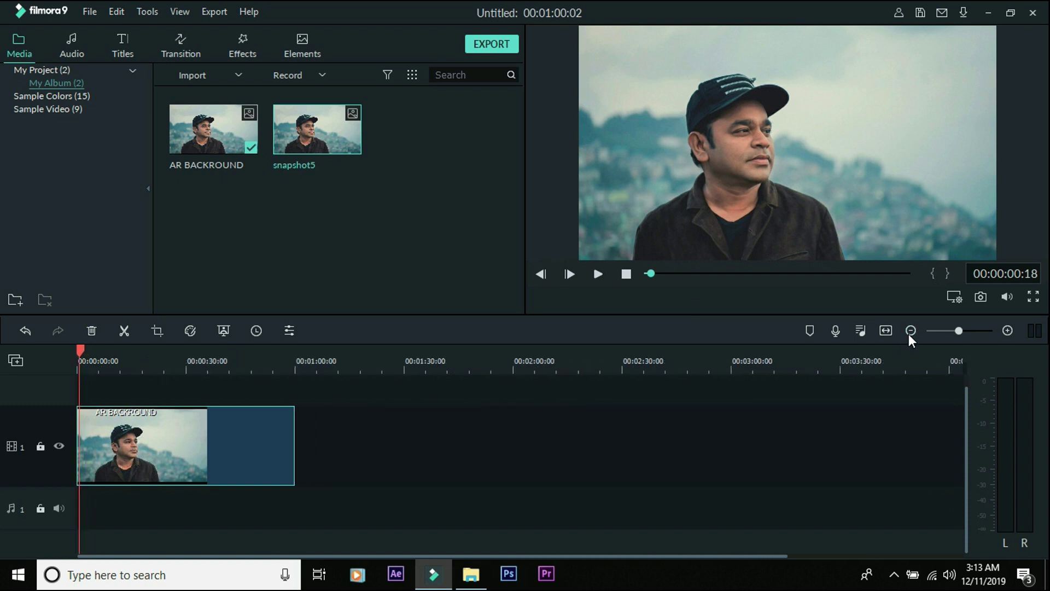
{"action": "left_click", "coordinate": [909, 332]}
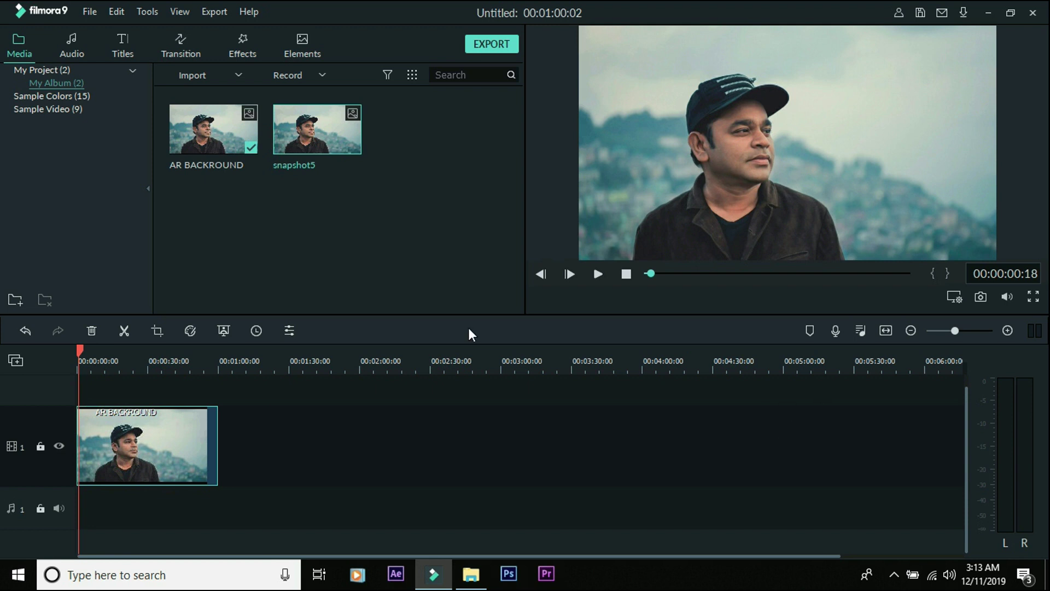
{"action": "left_click", "coordinate": [887, 333]}
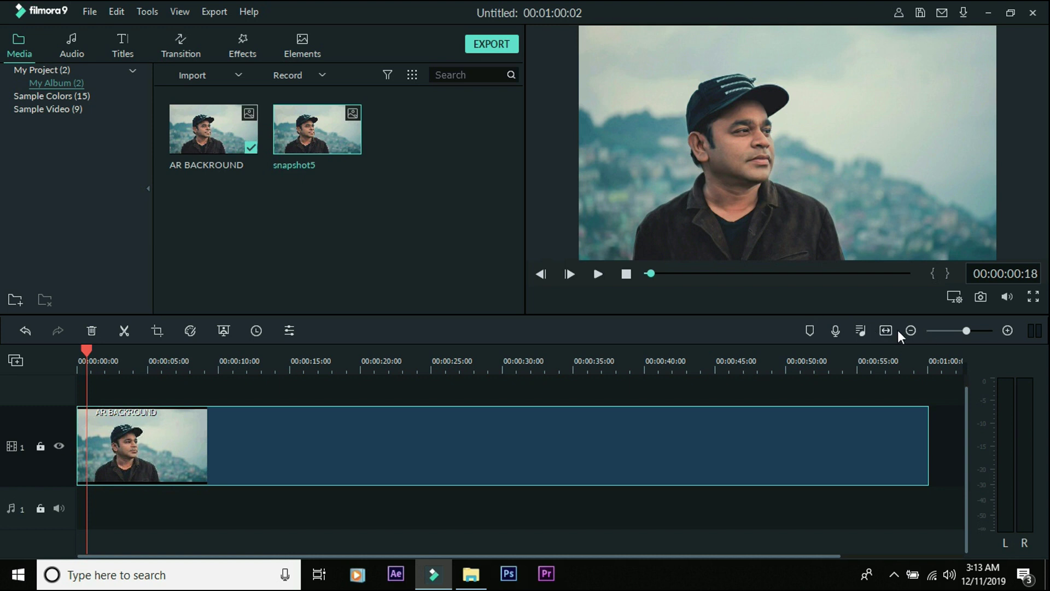
{"action": "left_click", "coordinate": [910, 331]}
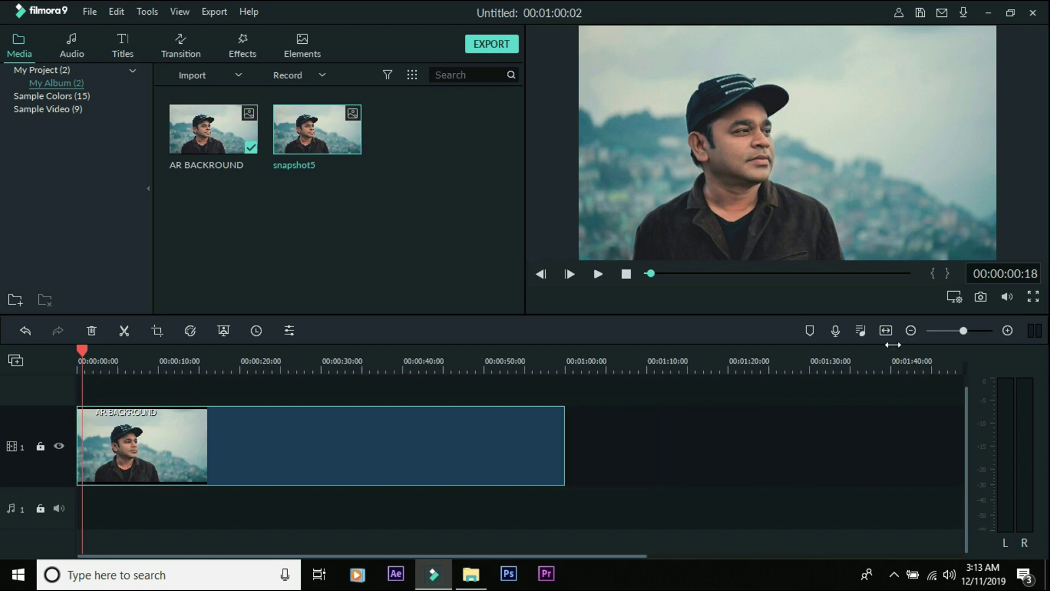
{"action": "left_click", "coordinate": [1008, 331]}
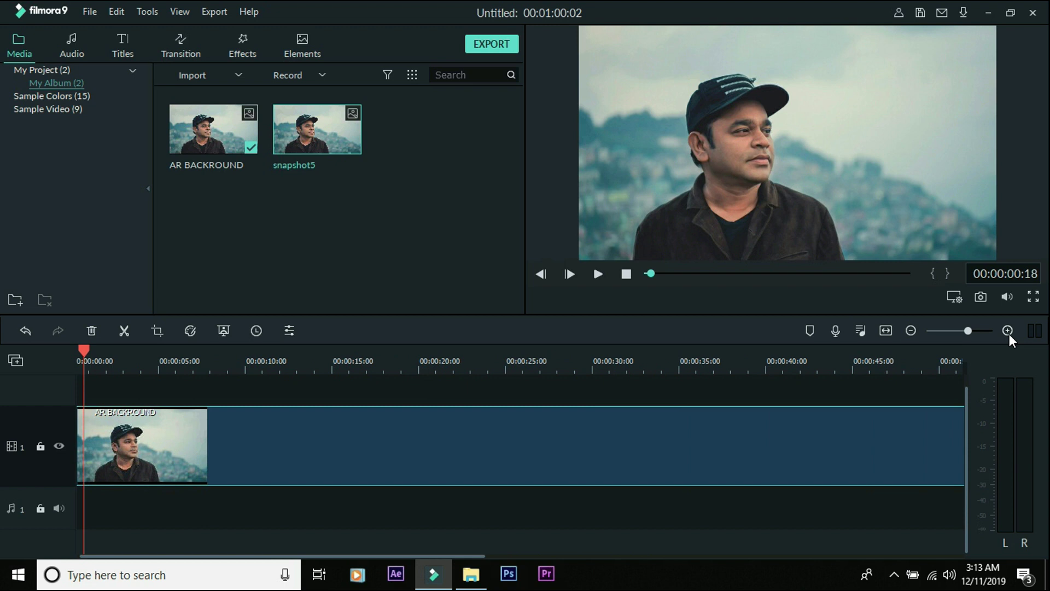
{"action": "left_click", "coordinate": [884, 330]}
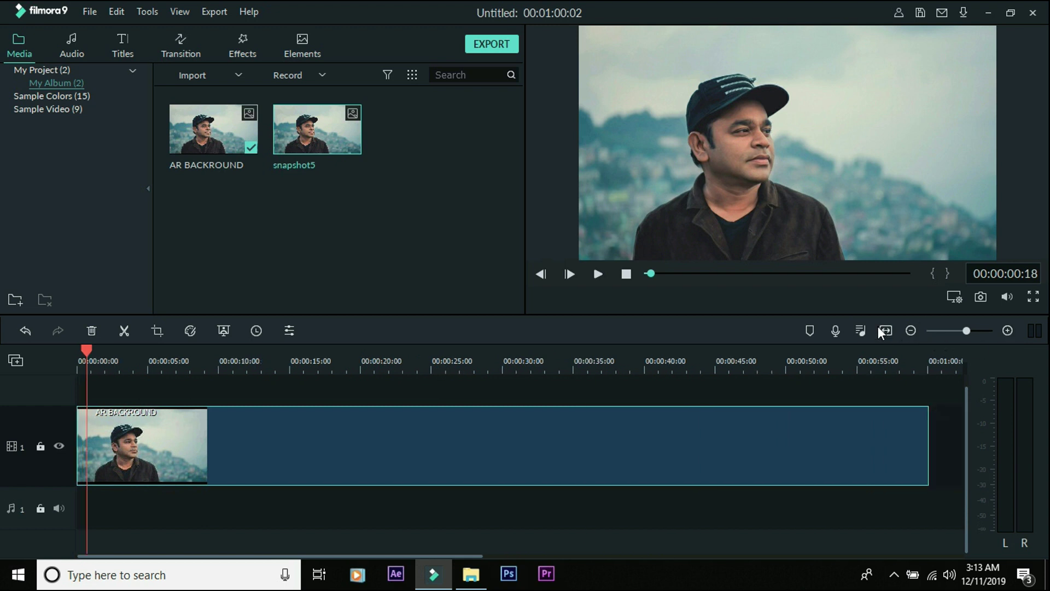
Step: Add markers to the AR BACKROUND clip at 00:00:00:18 and 00:00:12:15
{"action": "left_click", "coordinate": [809, 329]}
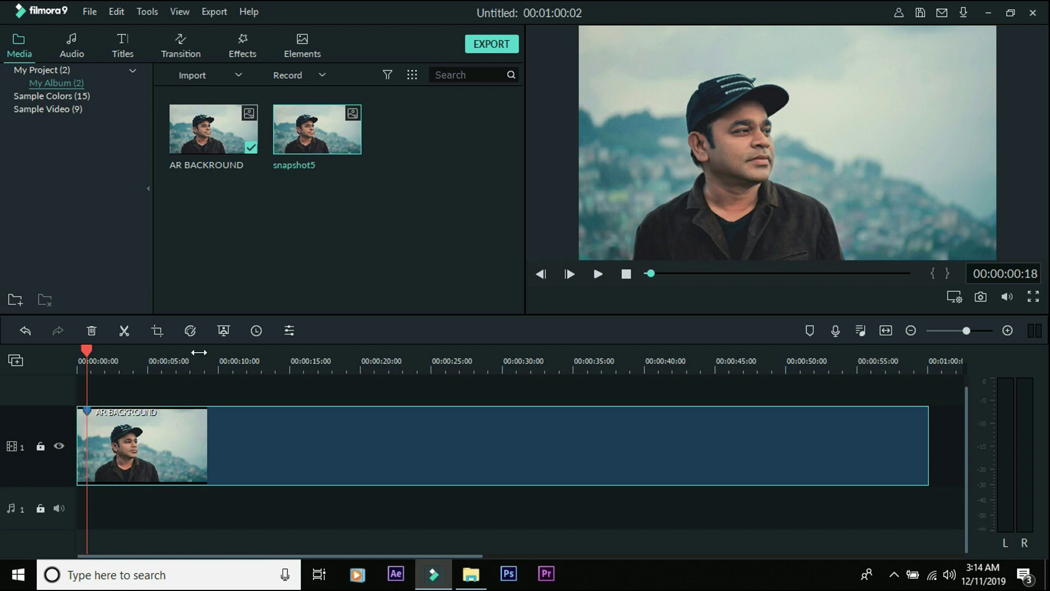
{"action": "left_click_drag", "start_coordinate": [88, 350], "coordinate": [257, 363]}
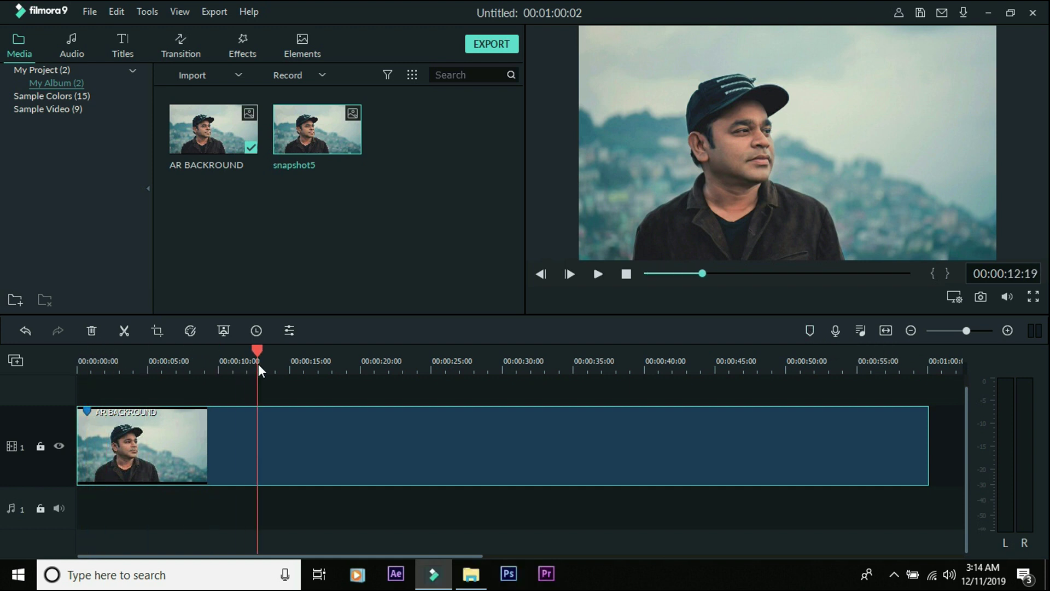
{"action": "left_click", "coordinate": [255, 370]}
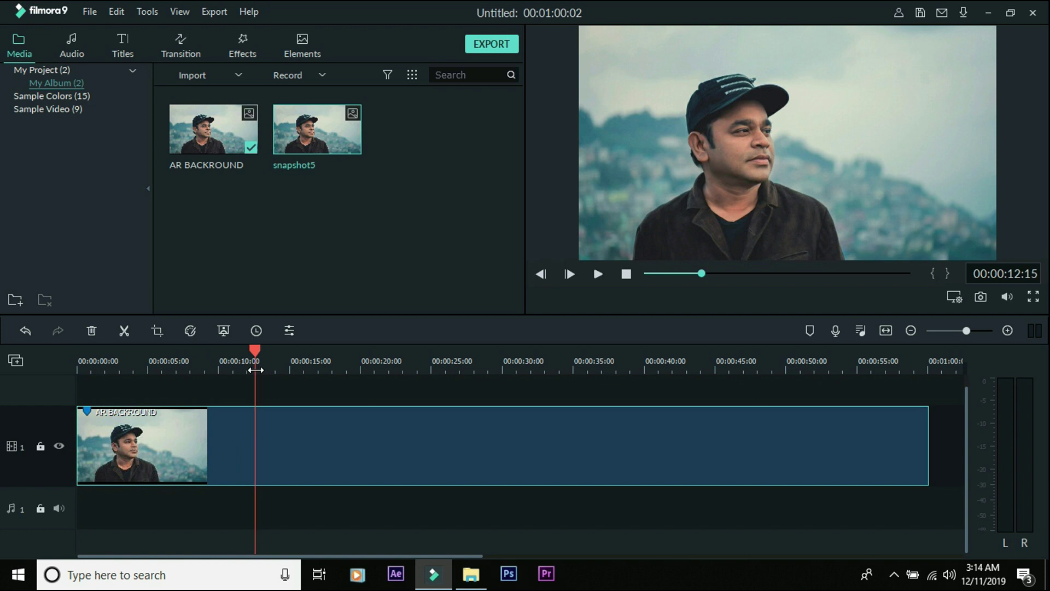
{"action": "left_click", "coordinate": [808, 330]}
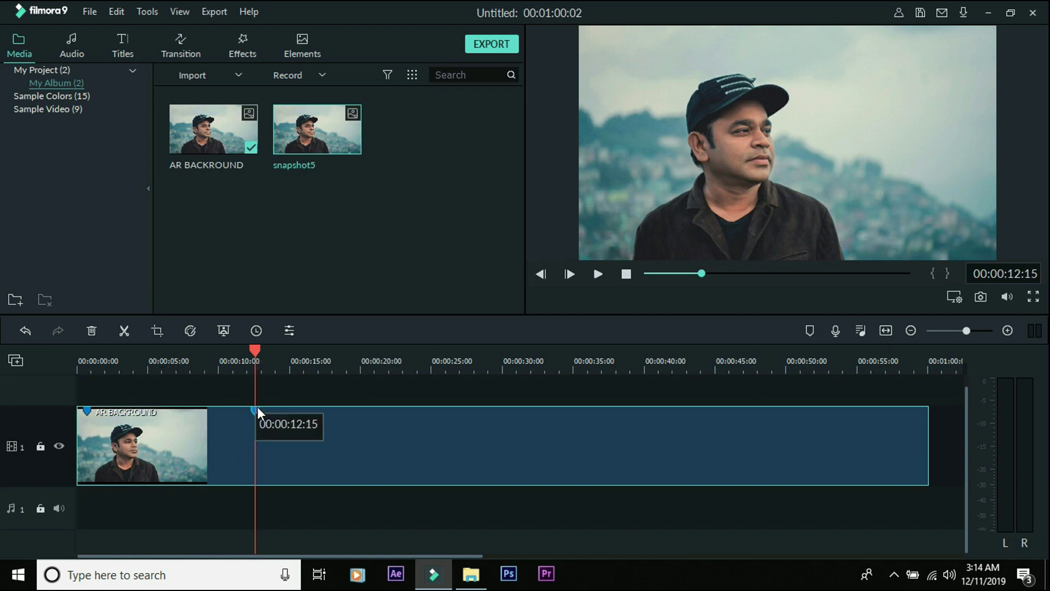
Step: Play the clip to 00:00:16:03, add a marker there, and move the playhead to 00:00:19:02
{"action": "mouse_move", "coordinate": [254, 348]}
{"action": "left_mouse_down"}
{"action": "mouse_move", "coordinate": [371, 356]}
{"action": "mouse_move", "coordinate": [258, 369]}
{"action": "left_mouse_up"}
{"action": "key", "text": "space"}
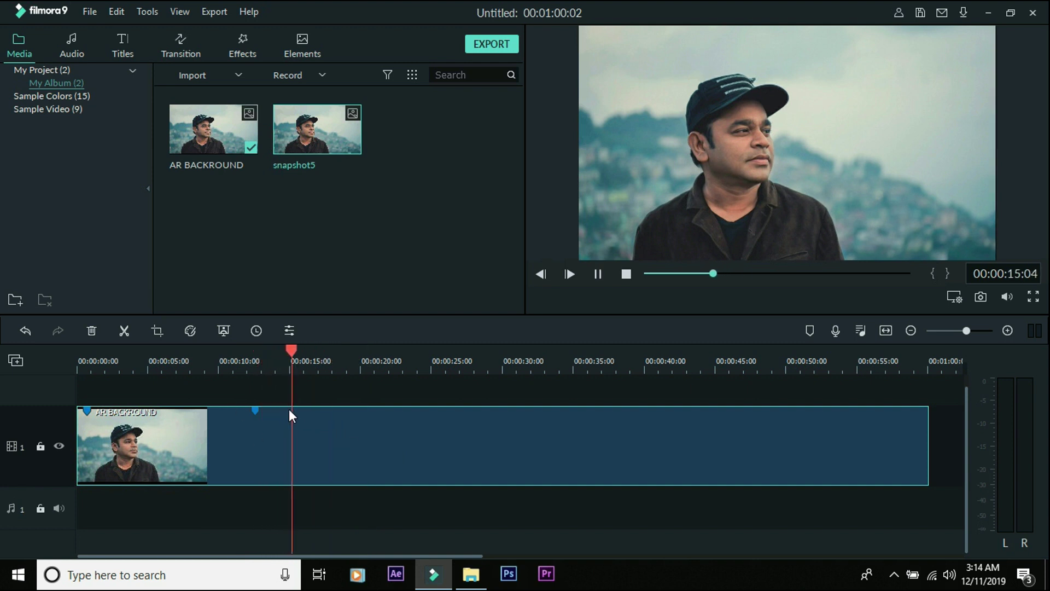
{"action": "key", "text": "space"}
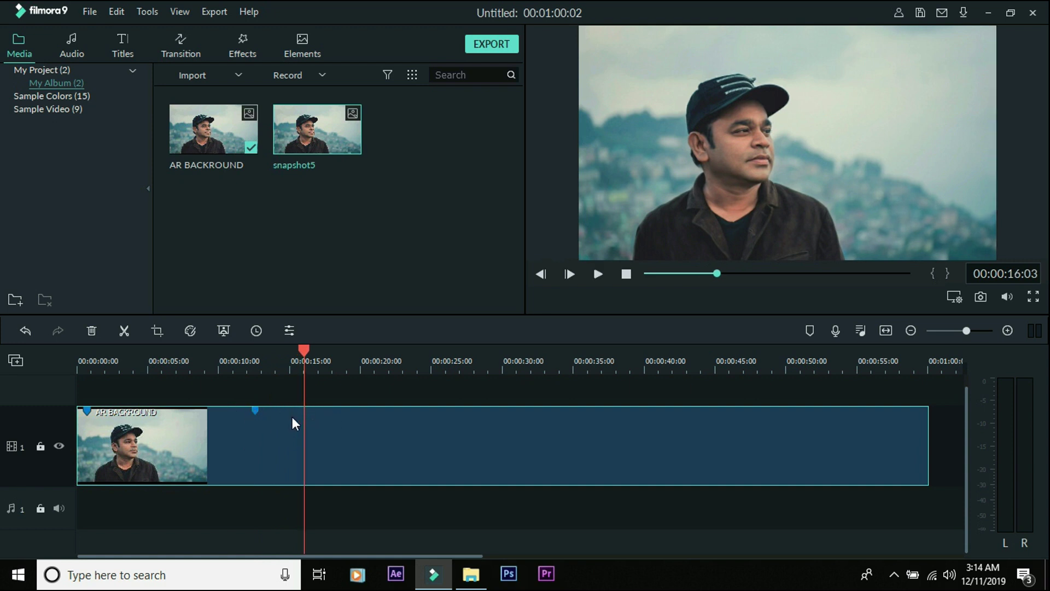
{"action": "left_click", "coordinate": [809, 331]}
{"action": "left_click_drag", "start_coordinate": [300, 345], "coordinate": [413, 360]}
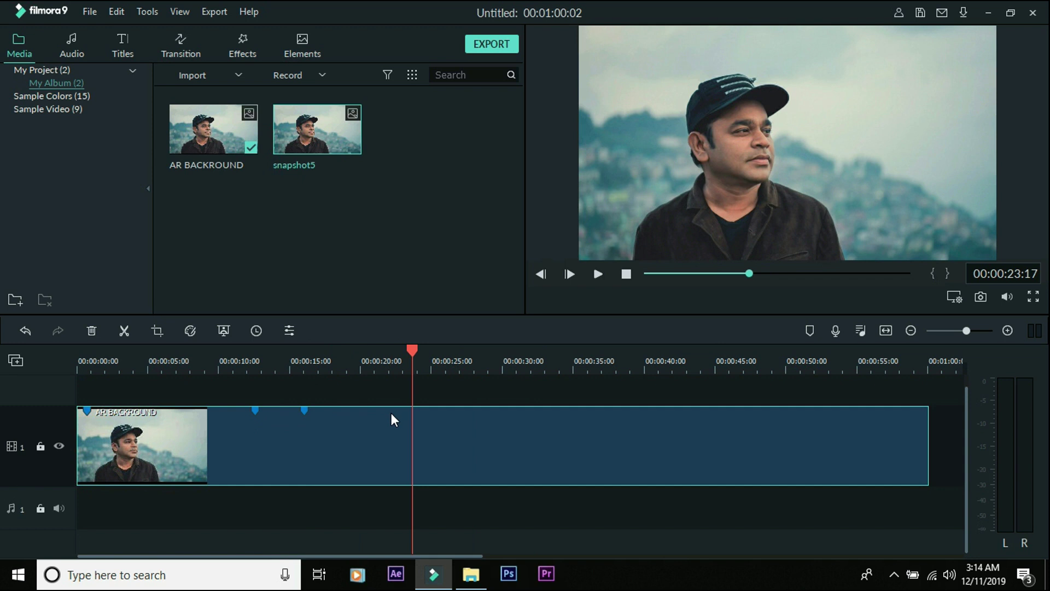
{"action": "left_click_drag", "start_coordinate": [415, 347], "coordinate": [348, 377]}
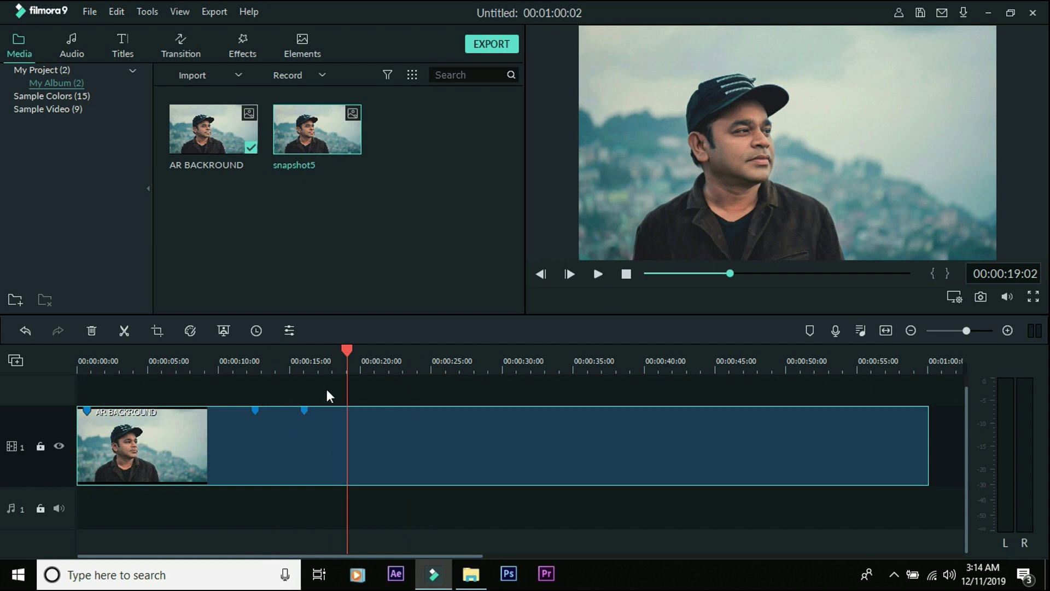
Step: Add a green marker named "cut" to the AR BACKROUND clip at 00:00:19:02
{"action": "left_click", "coordinate": [809, 331]}
{"action": "left_click", "coordinate": [809, 331]}
{"action": "left_click", "coordinate": [461, 301]}
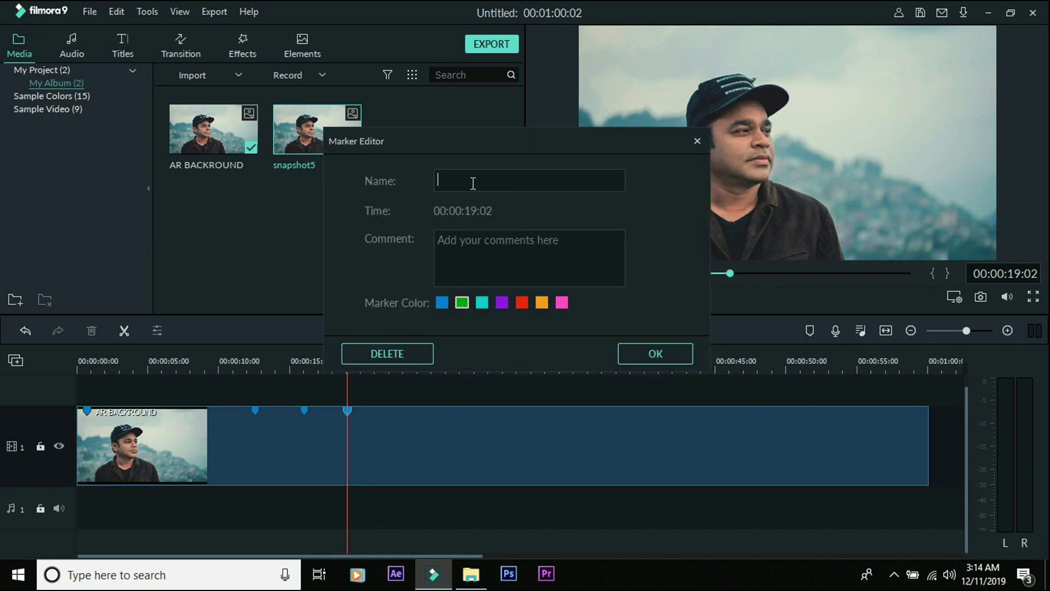
{"action": "type", "text": "cur"}
{"action": "key", "text": "BackSpace"}
{"action": "type", "text": "t"}
{"action": "left_click", "coordinate": [670, 353]}
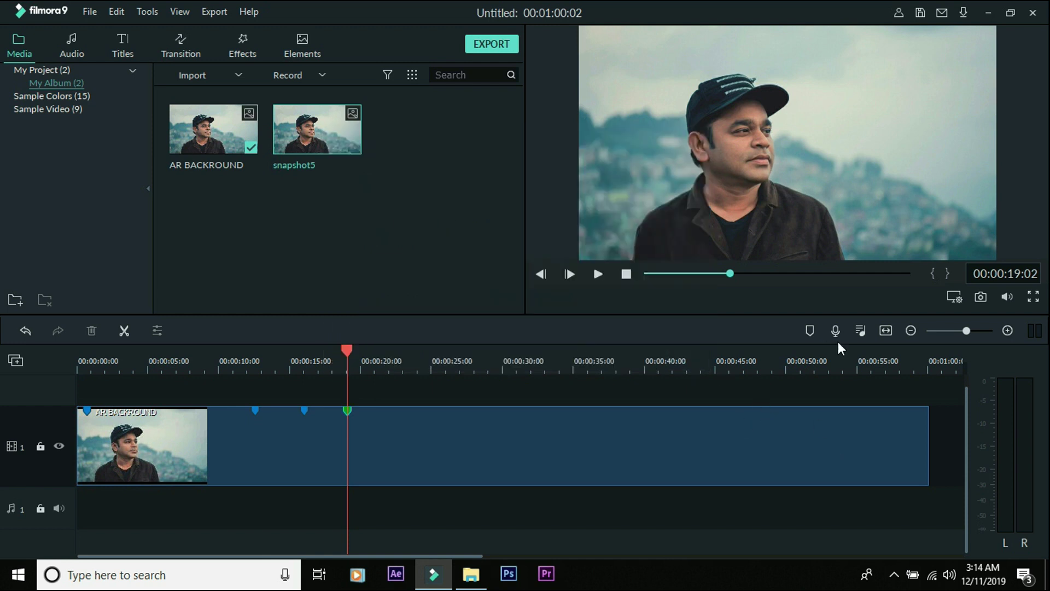
Step: Add a teal marker named "ad photo" on the timeline ruler at 00:00:19:02
{"action": "left_click", "coordinate": [810, 328]}
{"action": "left_click", "coordinate": [502, 299]}
{"action": "left_click", "coordinate": [452, 180]}
{"action": "type", "text": "ad photo"}
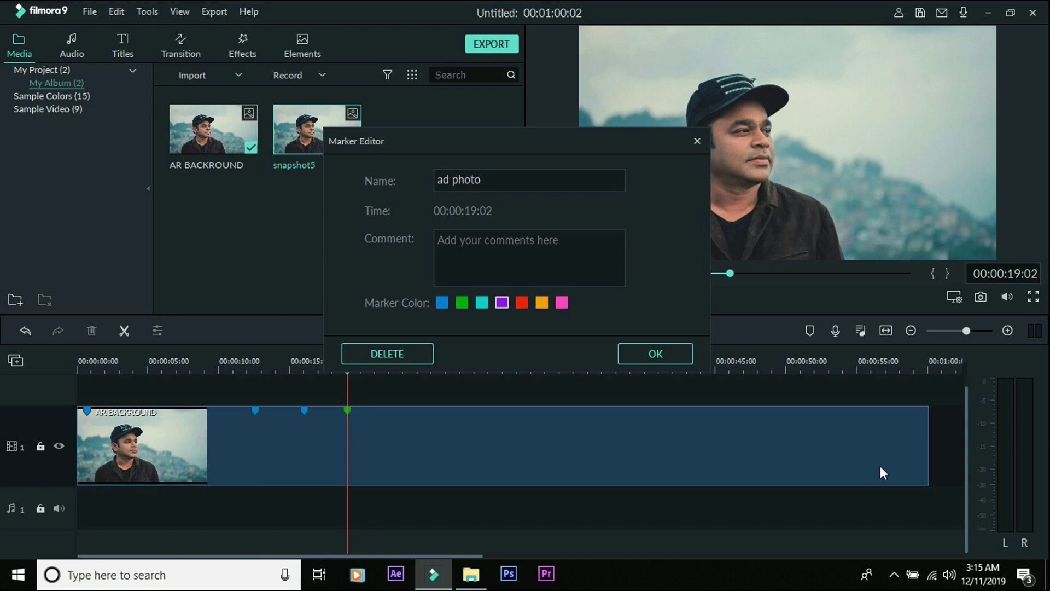
{"action": "left_click", "coordinate": [482, 302]}
{"action": "left_click", "coordinate": [673, 350]}
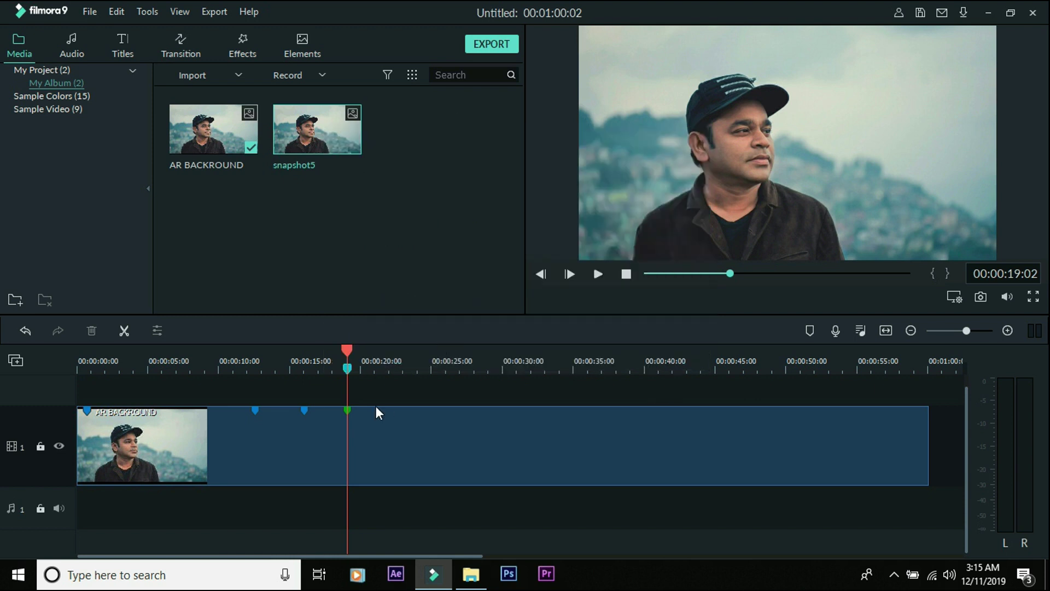
Step: Move the playhead to 00:00:44:23 and play the clip to 00:00:46:00
{"action": "left_click", "coordinate": [541, 376]}
{"action": "left_click", "coordinate": [571, 362]}
{"action": "left_click", "coordinate": [713, 361]}
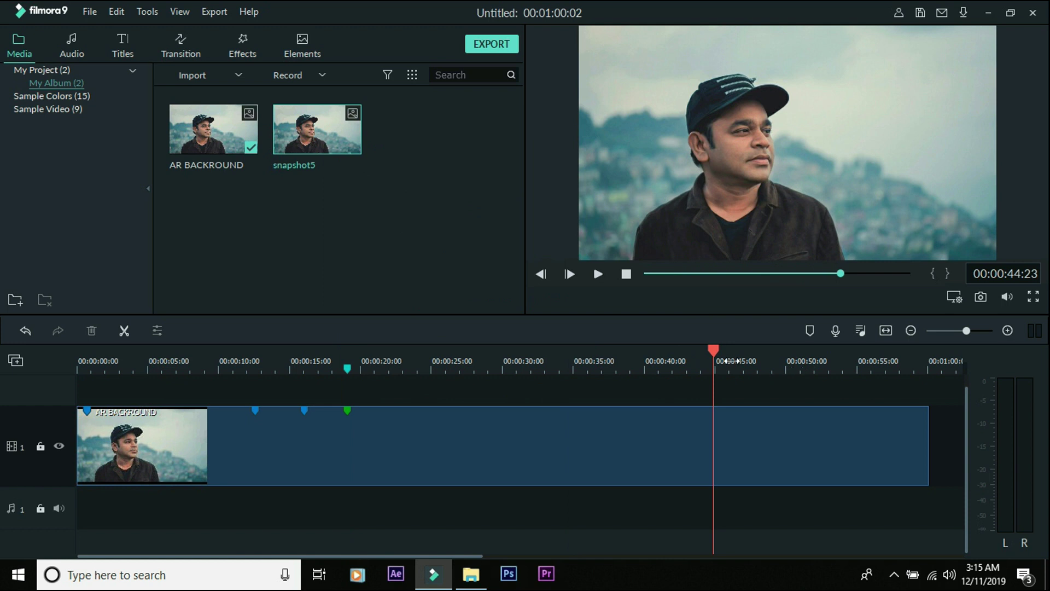
{"action": "left_click", "coordinate": [597, 273]}
{"action": "left_click", "coordinate": [597, 274]}
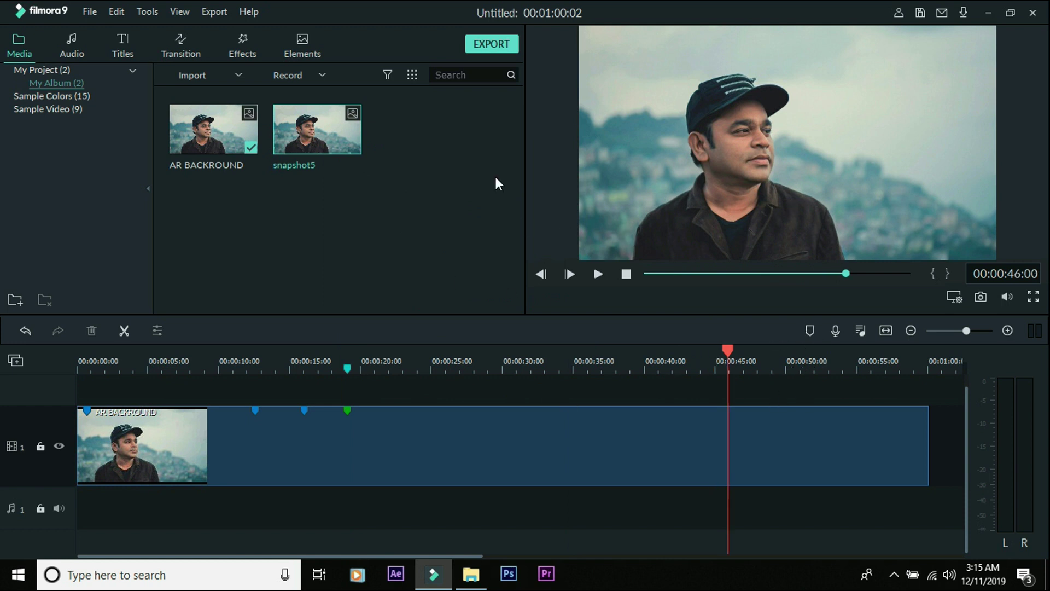
Step: Review the local MP4 export options and the detailed video and audio encoding settings, accepting them as they are
{"action": "left_click", "coordinate": [490, 43]}
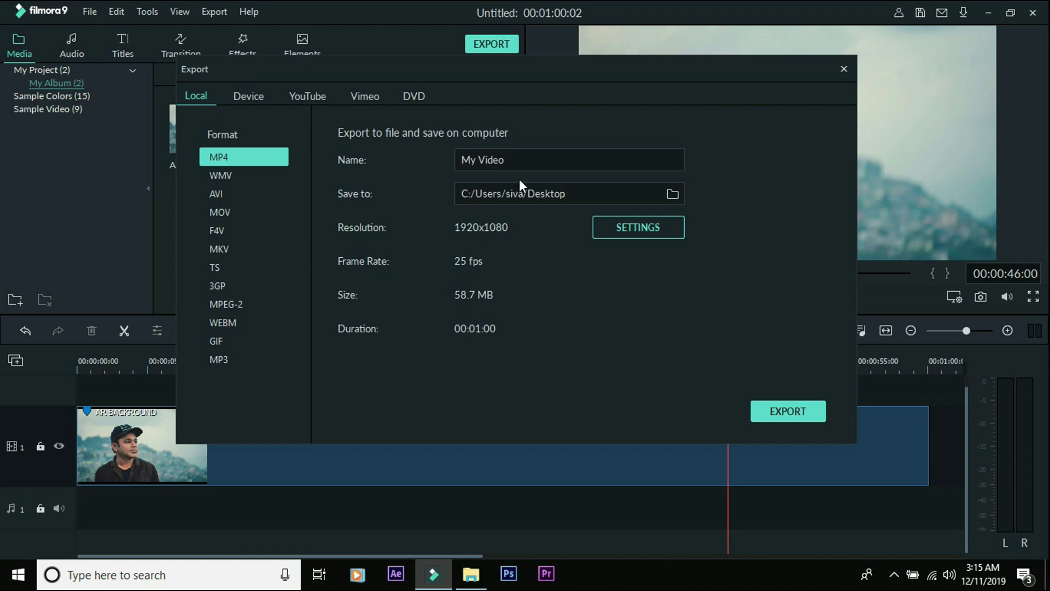
{"action": "left_click", "coordinate": [636, 228]}
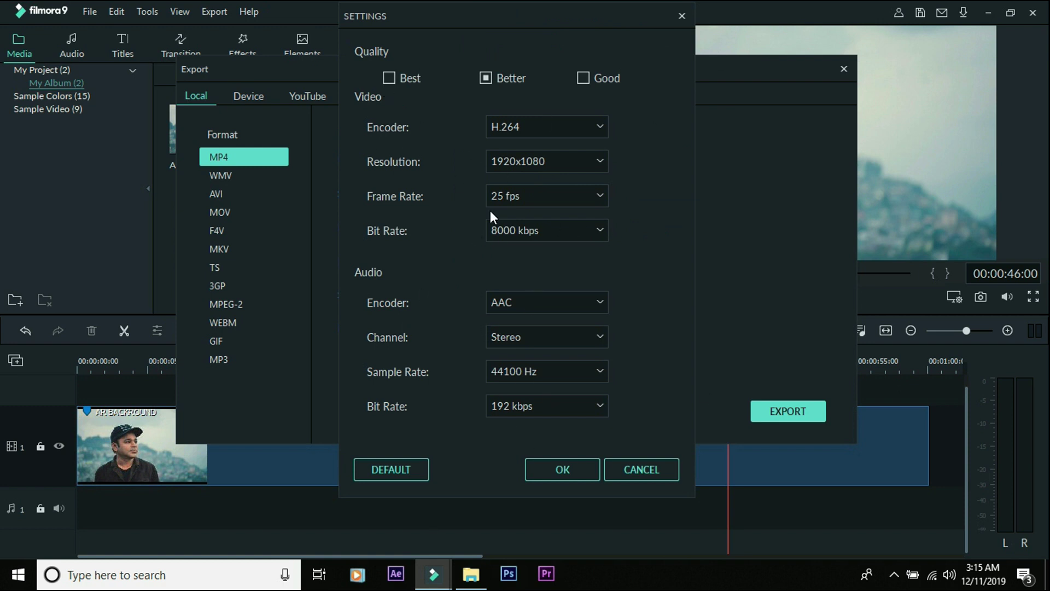
{"action": "left_click", "coordinate": [553, 472]}
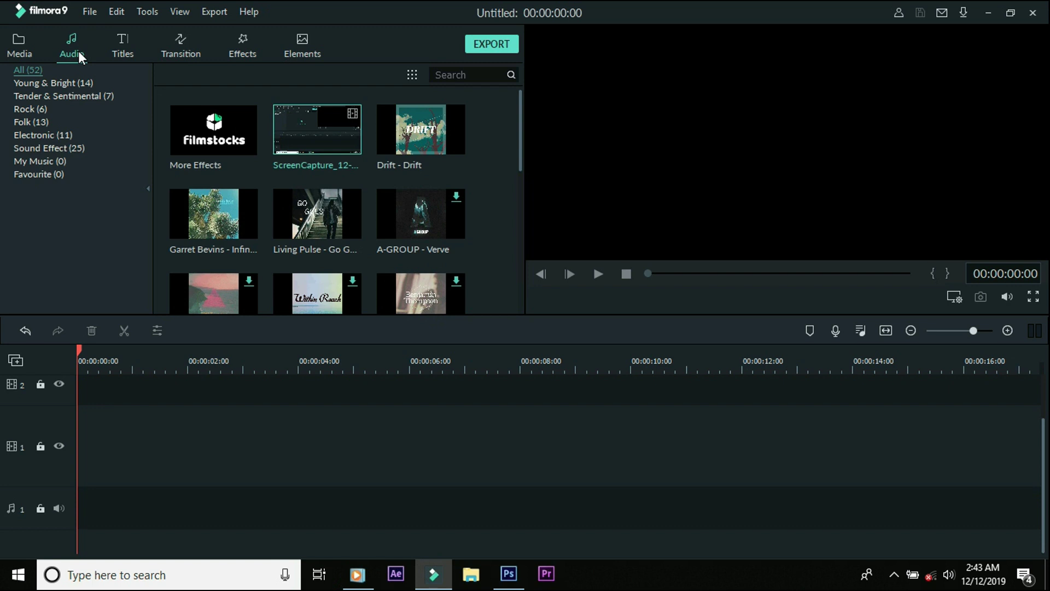
{"action": "left_click", "coordinate": [91, 13]}
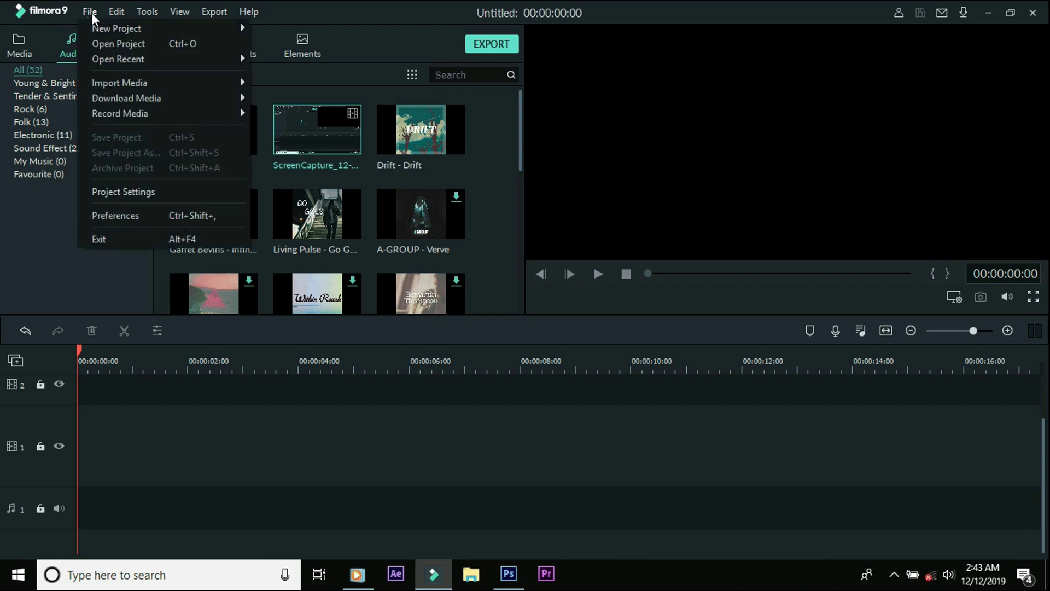
{"action": "mouse_move", "coordinate": [123, 83]}
{"action": "left_click", "coordinate": [414, 8]}
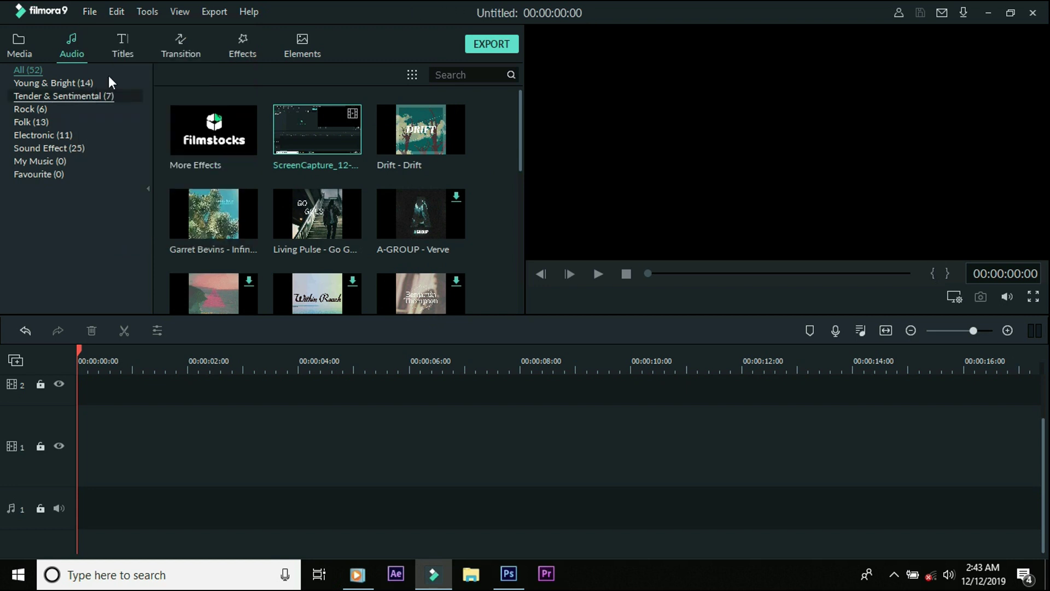
Step: Import the video ScreenCapture_12-11-2019 3.02.54 AM from the Desktop into the project's media library
{"action": "left_click", "coordinate": [15, 50]}
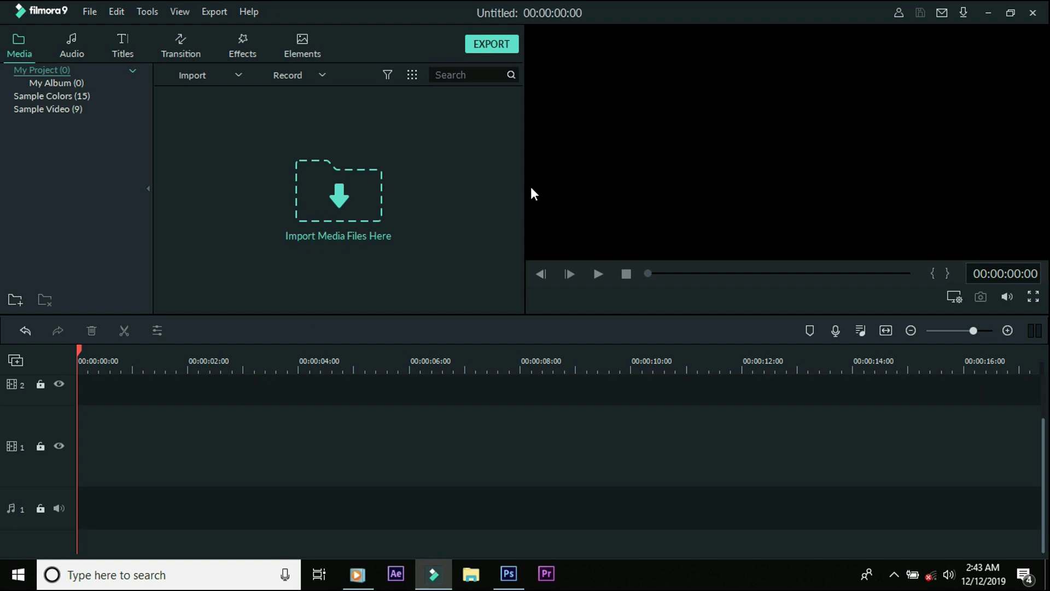
{"action": "left_click", "coordinate": [359, 200]}
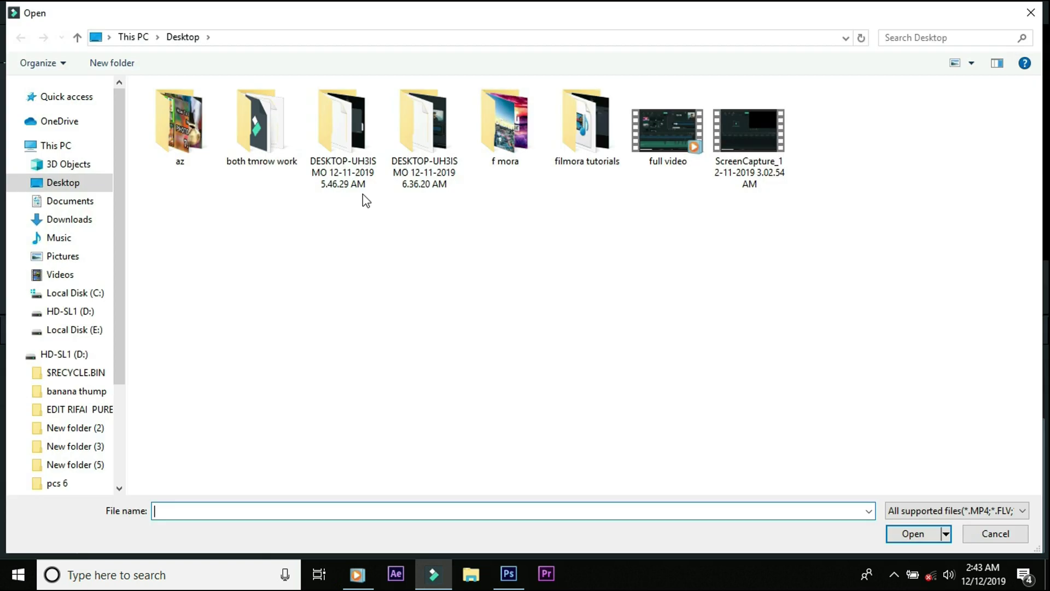
{"action": "left_click", "coordinate": [760, 147]}
{"action": "left_click", "coordinate": [910, 535]}
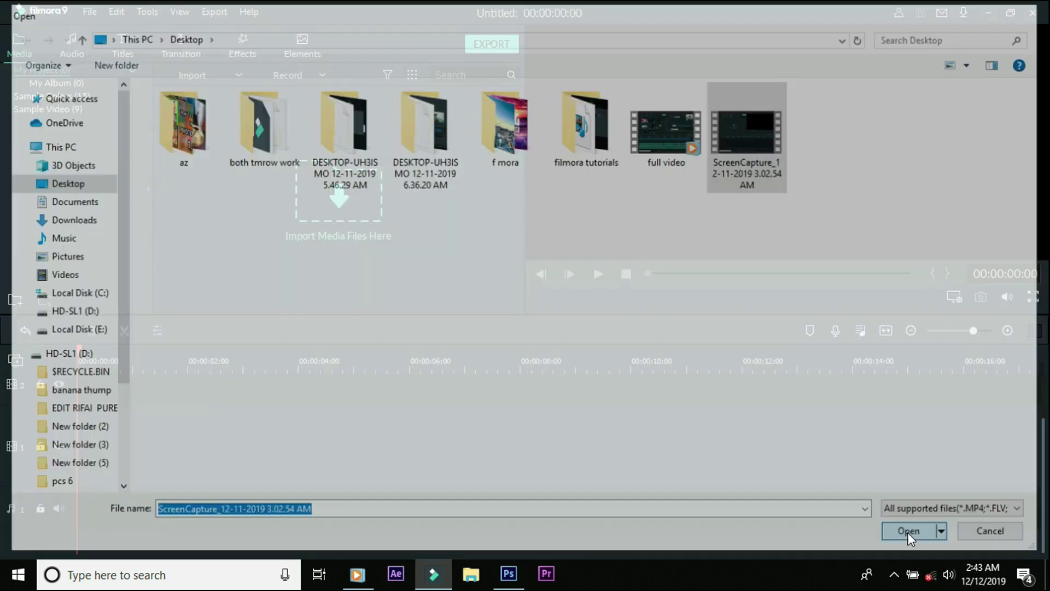